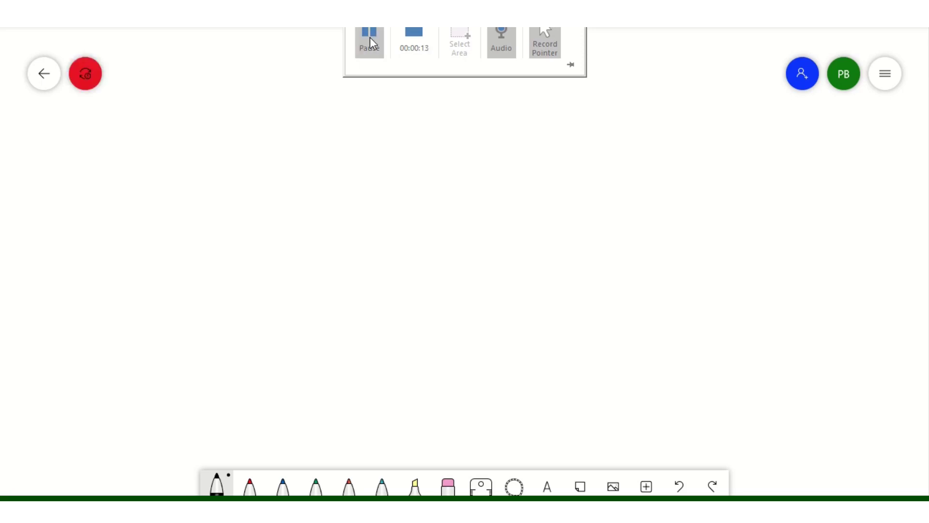
Draw a vertical and a horizontal arrow axis for a titration graph and write "Ca, Va, Cb" above it.
mouse_move(103, 148)
mouse_down()
mouse_move(114, 149)
mouse_move(106, 300)
mouse_move(223, 307)
mouse_up()
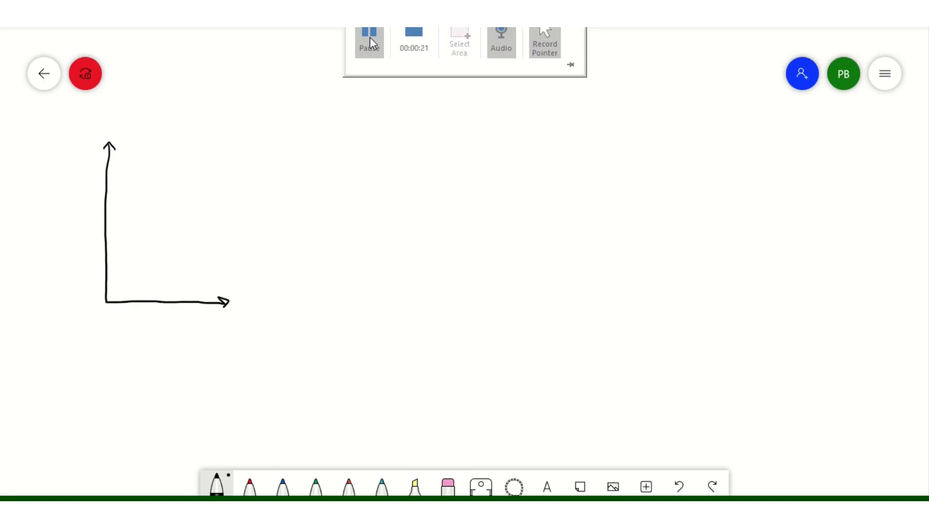
mouse_move(136, 112)
mouse_down()
mouse_move(126, 117)
mouse_move(135, 124)
mouse_up()
mouse_move(141, 120)
mouse_down()
mouse_move(141, 127)
mouse_move(162, 111)
mouse_move(160, 124)
mouse_move(188, 127)
mouse_up()
click(174, 124)
drag(190, 118, 199, 125)
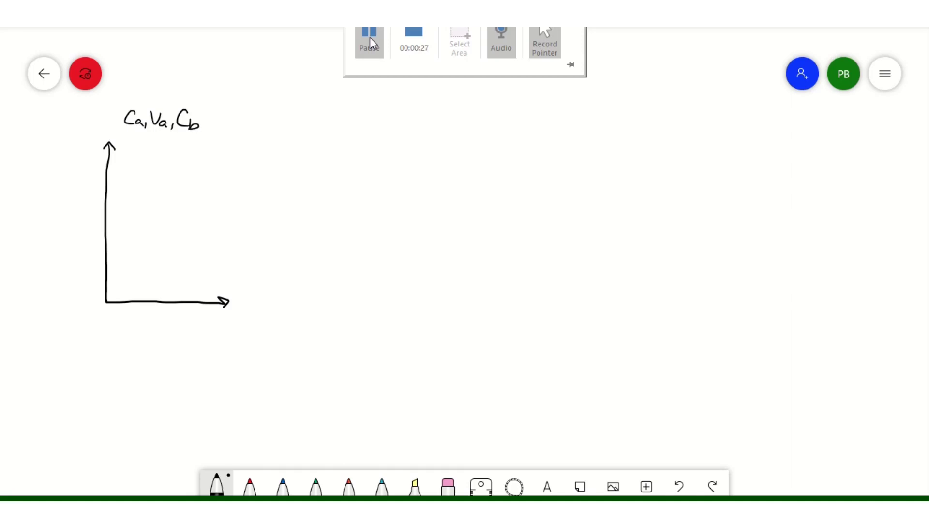
Label the horizontal axis Vb and the vertical axis pH.
mouse_move(148, 323)
mouse_down()
mouse_move(162, 325)
mouse_move(166, 345)
mouse_up()
mouse_move(65, 226)
mouse_down()
mouse_move(62, 246)
mouse_move(75, 231)
mouse_up()
drag(76, 226, 87, 230)
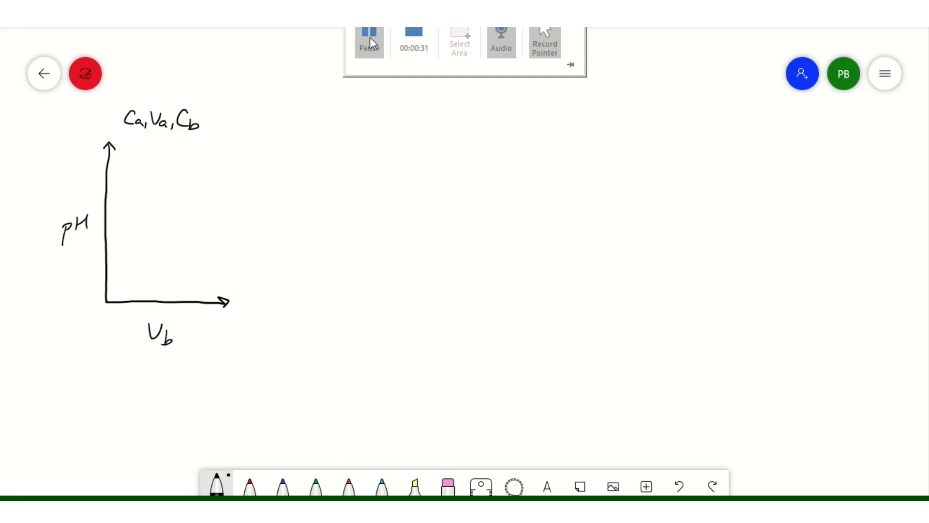
Write the note "given pH → calc Vb" below the graph.
mouse_move(85, 382)
mouse_down()
mouse_move(77, 404)
mouse_move(114, 384)
mouse_move(118, 391)
mouse_up()
mouse_move(134, 387)
mouse_down()
mouse_move(135, 404)
mouse_move(136, 390)
mouse_up()
mouse_move(149, 379)
mouse_down()
mouse_move(148, 392)
mouse_move(180, 384)
mouse_up()
drag(176, 379, 196, 390)
mouse_move(208, 384)
mouse_down()
mouse_move(225, 391)
mouse_move(243, 373)
mouse_up()
drag(247, 377, 255, 388)
Sketch an S-shaped titration curve on the axes and mark its starting level with an arrow labelled "pH acid".
mouse_move(107, 283)
mouse_down()
mouse_move(160, 249)
mouse_move(180, 192)
mouse_move(207, 184)
mouse_up()
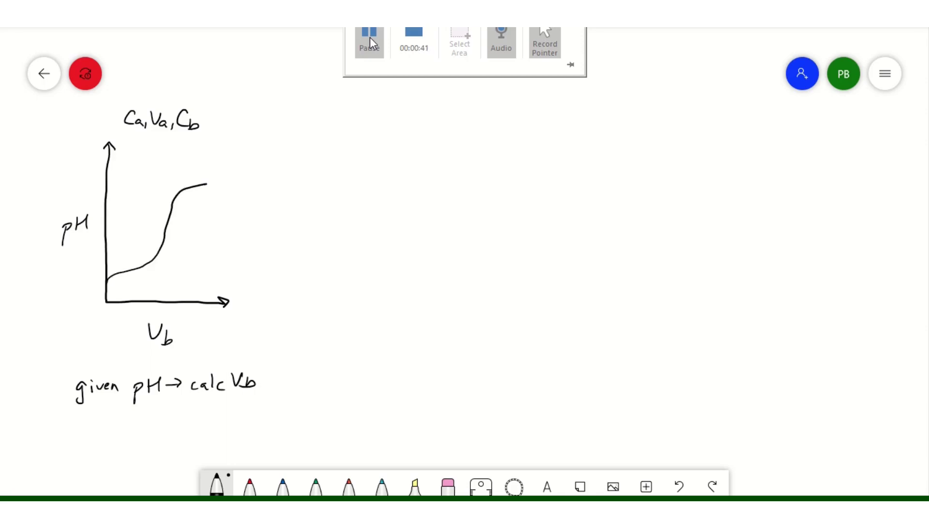
drag(76, 283, 96, 284)
drag(90, 278, 90, 289)
mouse_move(11, 295)
mouse_down()
mouse_move(8, 310)
mouse_move(17, 298)
mouse_up()
mouse_move(22, 286)
mouse_down()
mouse_move(21, 299)
mouse_move(51, 300)
mouse_up()
drag(56, 293, 61, 298)
drag(64, 281, 66, 298)
Mark the curve's upper level with an arrow labelled "pH base - 1" and add tick marks along the pH axis.
drag(66, 185, 87, 187)
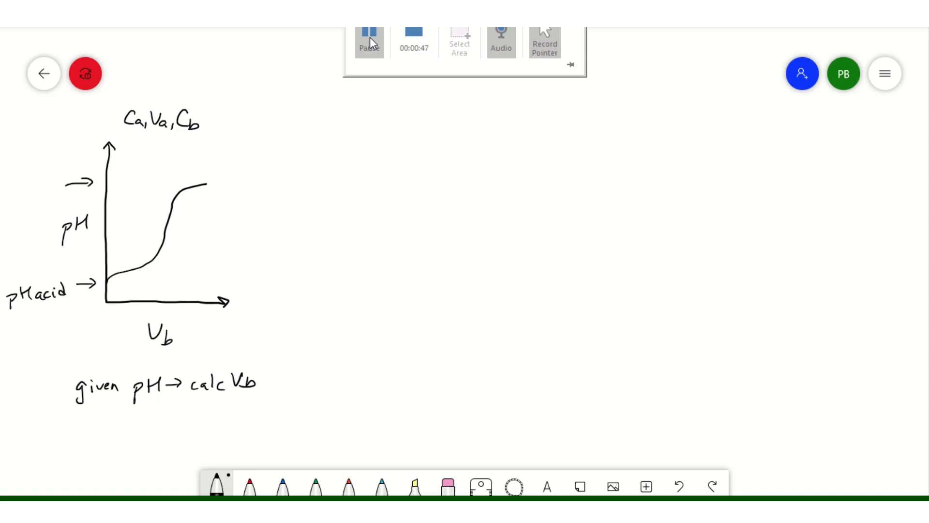
mouse_move(9, 177)
mouse_down()
mouse_move(10, 195)
mouse_move(14, 183)
mouse_up()
mouse_move(21, 171)
mouse_down()
mouse_move(22, 183)
mouse_move(31, 175)
mouse_up()
mouse_move(30, 168)
mouse_down()
mouse_move(31, 180)
mouse_move(48, 180)
mouse_up()
drag(50, 177, 72, 172)
drag(99, 267, 106, 265)
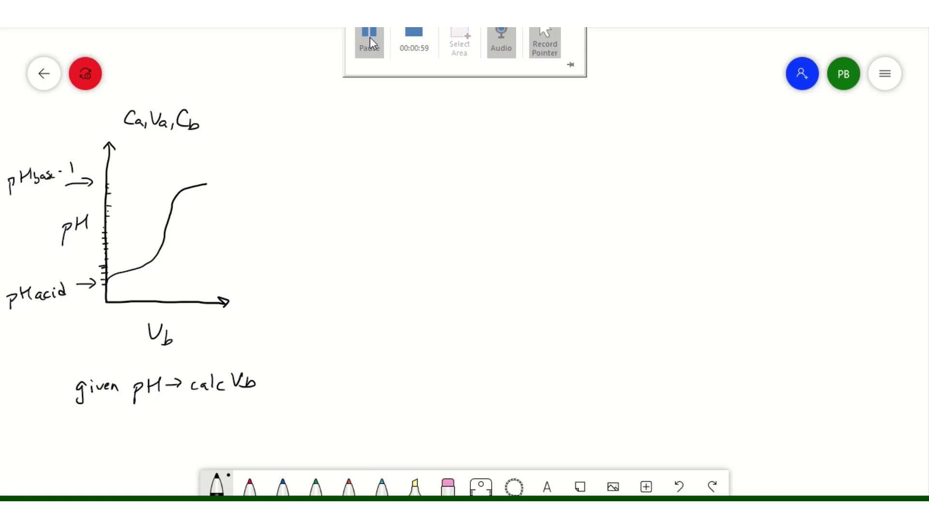
Write the neutralization reaction HA + NaOH → H2O + NaA beside the graph.
mouse_move(333, 127)
mouse_down()
mouse_move(333, 144)
mouse_move(344, 136)
mouse_up()
drag(345, 127, 345, 145)
drag(347, 144, 360, 144)
mouse_move(349, 137)
mouse_down()
mouse_move(421, 129)
mouse_move(436, 143)
mouse_move(442, 129)
mouse_move(455, 142)
mouse_up()
drag(466, 129, 466, 142)
drag(455, 135, 539, 144)
drag(540, 137, 546, 136)
mouse_move(547, 130)
mouse_down()
mouse_move(547, 143)
mouse_move(569, 143)
mouse_move(576, 132)
mouse_move(604, 142)
mouse_up()
mouse_move(598, 136)
mouse_down()
mouse_move(641, 141)
mouse_move(655, 128)
mouse_move(667, 141)
mouse_move(684, 137)
mouse_up()
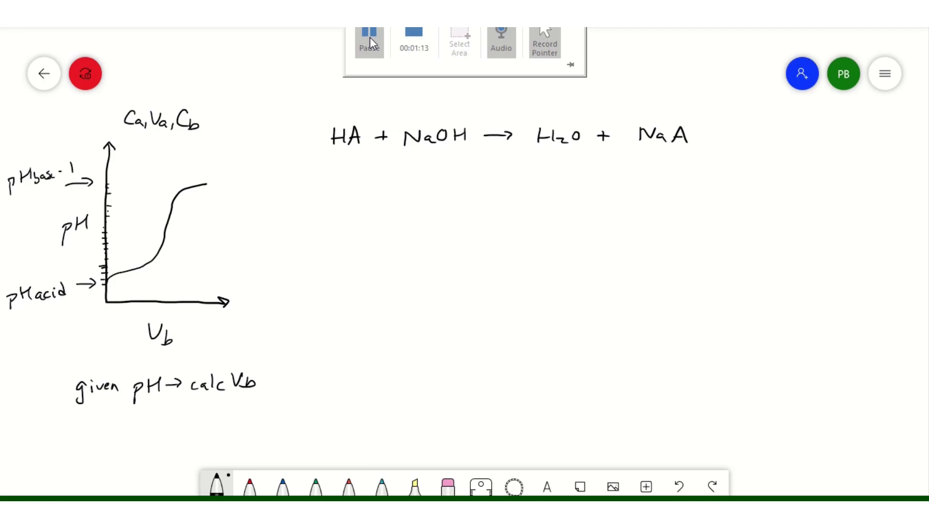
Write the charge balance n(Na+) + n(H+) = n(A-) + n(OH-) below the reaction.
drag(345, 180, 362, 187)
mouse_move(369, 183)
mouse_down()
mouse_move(381, 171)
mouse_move(389, 184)
mouse_move(403, 170)
mouse_up()
mouse_move(405, 166)
mouse_down()
mouse_move(407, 184)
mouse_move(431, 179)
mouse_up()
mouse_move(425, 172)
mouse_down()
mouse_move(425, 186)
mouse_move(462, 187)
mouse_up()
mouse_move(475, 174)
mouse_down()
mouse_move(475, 184)
mouse_move(485, 179)
mouse_up()
mouse_move(488, 173)
mouse_down()
mouse_move(489, 185)
mouse_move(498, 176)
mouse_move(507, 187)
mouse_move(591, 179)
mouse_up()
mouse_move(596, 172)
mouse_down()
mouse_move(610, 184)
mouse_move(635, 179)
mouse_up()
mouse_move(630, 172)
mouse_down()
mouse_move(629, 183)
mouse_move(671, 183)
mouse_move(684, 171)
mouse_up()
mouse_move(692, 169)
mouse_down()
mouse_move(691, 179)
mouse_move(701, 174)
mouse_up()
mouse_move(703, 170)
mouse_down()
mouse_move(703, 181)
mouse_move(715, 170)
mouse_up()
drag(718, 164, 723, 184)
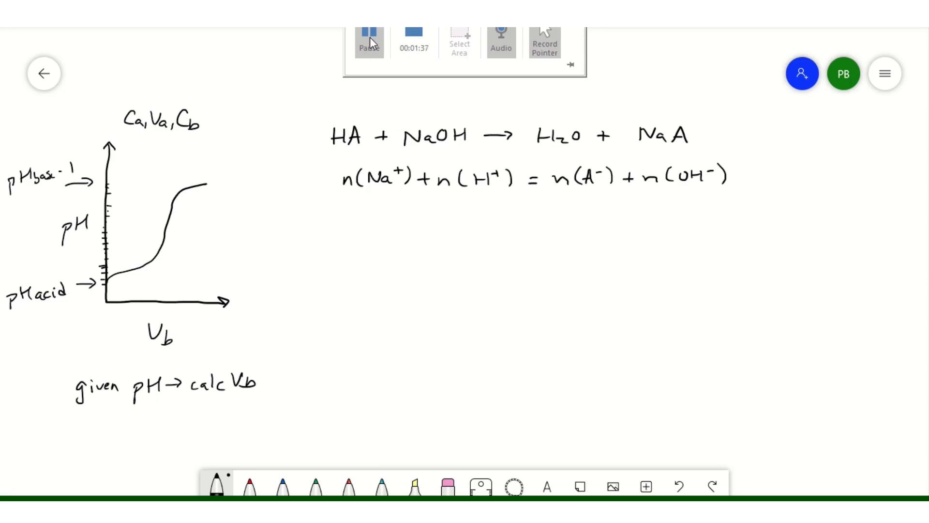
Write the left side of the expanded charge balance, VbCb + (Va+Vb)[H+] =, on the next line.
drag(340, 207, 360, 221)
mouse_move(375, 213)
mouse_down()
mouse_move(382, 209)
mouse_move(385, 224)
mouse_up()
mouse_move(391, 212)
mouse_down()
mouse_move(390, 225)
mouse_move(434, 221)
mouse_move(451, 209)
mouse_move(468, 219)
mouse_up()
drag(460, 214, 485, 209)
drag(489, 208, 494, 217)
drag(499, 205, 500, 221)
drag(516, 206, 523, 220)
click(522, 212)
drag(523, 214, 532, 213)
mouse_move(533, 208)
mouse_down()
mouse_move(533, 219)
mouse_move(539, 215)
mouse_up()
drag(536, 210, 557, 205)
mouse_move(557, 204)
mouse_down()
mouse_move(557, 220)
mouse_move(547, 221)
mouse_move(576, 213)
mouse_up()
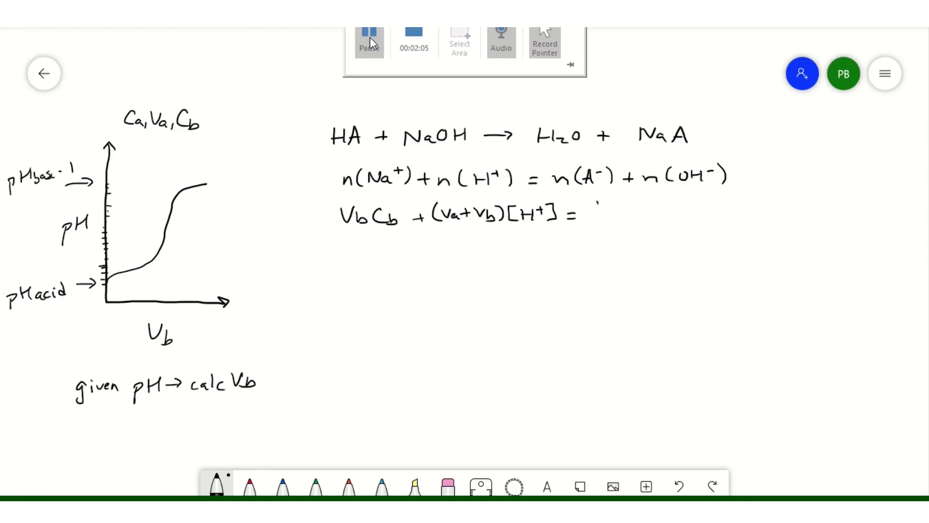
Complete the right side of the expanded charge balance with fA-·VaCa + (Va+Vb)[OH-].
mouse_move(598, 202)
mouse_down()
mouse_move(591, 222)
mouse_move(602, 213)
mouse_move(607, 223)
mouse_up()
drag(616, 204, 635, 216)
mouse_move(650, 200)
mouse_down()
mouse_move(649, 214)
mouse_move(682, 208)
mouse_move(698, 222)
mouse_move(715, 206)
mouse_move(732, 215)
mouse_up()
mouse_move(726, 210)
mouse_down()
mouse_move(757, 205)
mouse_move(772, 220)
mouse_up()
mouse_move(794, 203)
mouse_down()
mouse_move(783, 203)
mouse_move(792, 219)
mouse_move(800, 208)
mouse_up()
mouse_move(811, 208)
mouse_down()
mouse_move(812, 218)
mouse_move(820, 213)
mouse_up()
drag(821, 208, 832, 224)
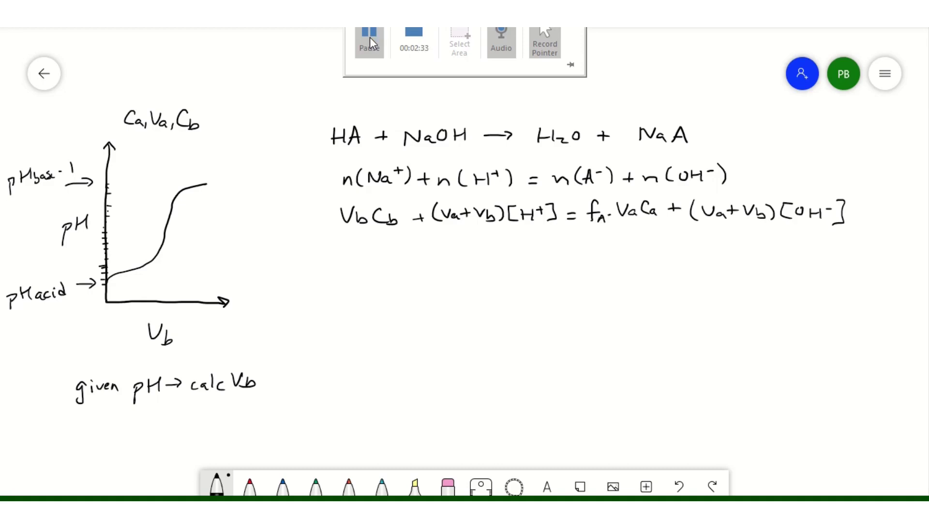
Write the dissociated fraction definition fA- = [A-] / ([A-] + [HA]) in the space below the charge balance.
mouse_move(335, 333)
mouse_down()
mouse_move(324, 359)
mouse_move(333, 351)
mouse_move(339, 360)
mouse_up()
drag(333, 357, 363, 355)
mouse_move(386, 326)
mouse_down()
mouse_move(386, 339)
mouse_move(417, 345)
mouse_move(371, 376)
mouse_move(383, 364)
mouse_move(389, 375)
mouse_move(418, 369)
mouse_up()
mouse_move(439, 355)
mouse_down()
mouse_move(429, 359)
mouse_move(440, 369)
mouse_up()
mouse_move(440, 363)
mouse_down()
mouse_move(451, 361)
mouse_move(450, 371)
mouse_up()
mouse_move(452, 372)
mouse_down()
mouse_move(456, 357)
mouse_move(458, 371)
mouse_up()
drag(452, 365, 471, 370)
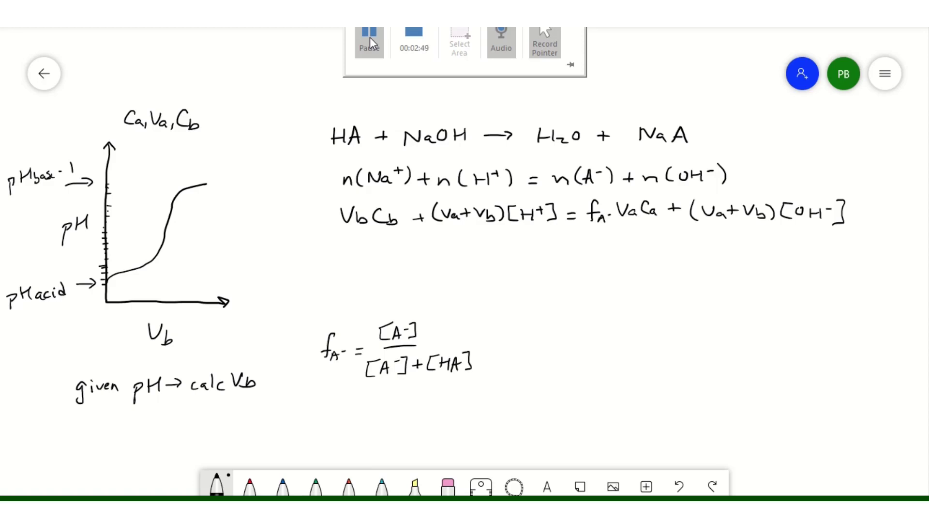
Write the acid dissociation equilibrium HA ⇌ H+ + A- beside the fraction definition, with Ka above the arrows.
drag(652, 310, 652, 323)
drag(652, 317, 663, 323)
drag(667, 323, 716, 315)
mouse_move(711, 310)
mouse_down()
mouse_move(703, 324)
mouse_move(711, 328)
mouse_up()
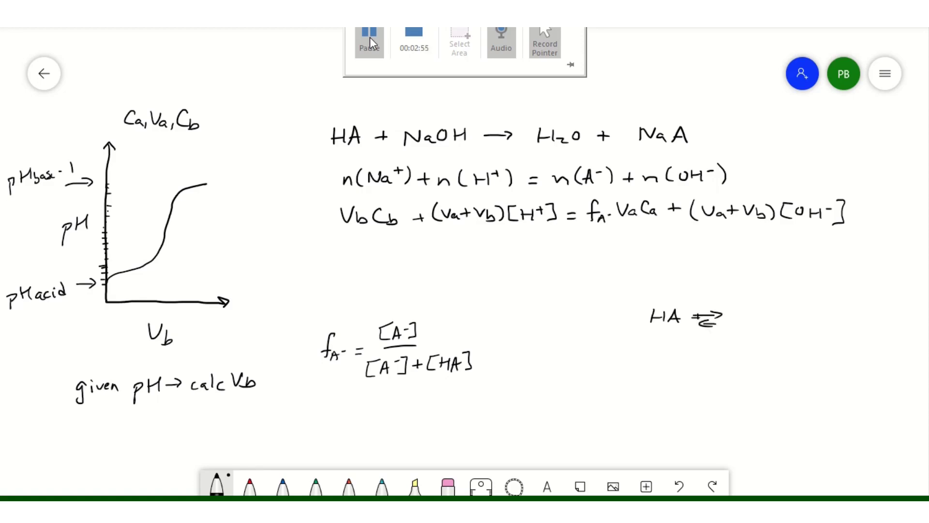
mouse_move(695, 291)
mouse_down()
mouse_move(695, 304)
mouse_move(721, 303)
mouse_move(736, 324)
mouse_up()
drag(737, 318, 750, 315)
mouse_move(749, 308)
mouse_down()
mouse_move(748, 321)
mouse_move(765, 310)
mouse_up()
drag(760, 306, 780, 318)
mouse_move(775, 315)
mouse_down()
mouse_move(775, 323)
mouse_move(803, 324)
mouse_move(801, 317)
mouse_up()
drag(811, 312, 818, 311)
Write the equilibrium expression Ka = [H+][A-] / [HA] below the dissociation equilibrium.
mouse_move(670, 361)
mouse_down()
mouse_move(670, 374)
mouse_move(674, 367)
mouse_up()
drag(674, 367, 683, 373)
drag(685, 373, 694, 376)
drag(702, 366, 708, 365)
mouse_move(702, 370)
mouse_down()
mouse_move(725, 354)
mouse_move(734, 364)
mouse_up()
mouse_move(738, 353)
mouse_down()
mouse_move(738, 363)
mouse_move(747, 354)
mouse_up()
drag(752, 351, 765, 362)
mouse_move(771, 362)
mouse_down()
mouse_move(775, 350)
mouse_move(784, 363)
mouse_move(746, 384)
mouse_move(753, 382)
mouse_up()
drag(754, 377, 761, 383)
drag(764, 384, 779, 383)
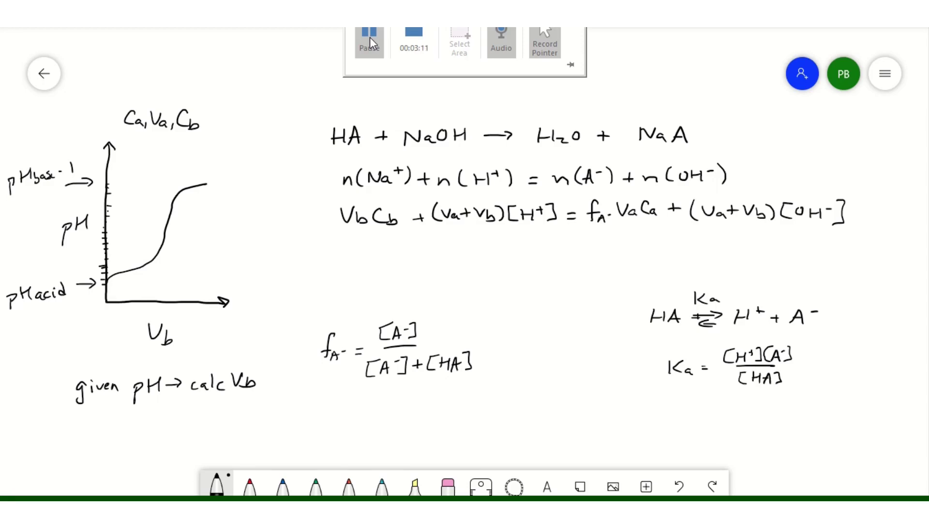
Write the rearranged ratio [HA]/[A-] = [H+]/Ka below the Ka expression.
drag(685, 405, 694, 415)
drag(693, 409, 702, 416)
mouse_move(705, 416)
mouse_down()
mouse_move(709, 405)
mouse_move(715, 416)
mouse_up()
mouse_move(718, 400)
mouse_down()
mouse_move(724, 412)
mouse_move(690, 431)
mouse_move(699, 437)
mouse_up()
mouse_move(700, 436)
mouse_down()
mouse_move(706, 427)
mouse_move(712, 437)
mouse_up()
drag(703, 432, 726, 438)
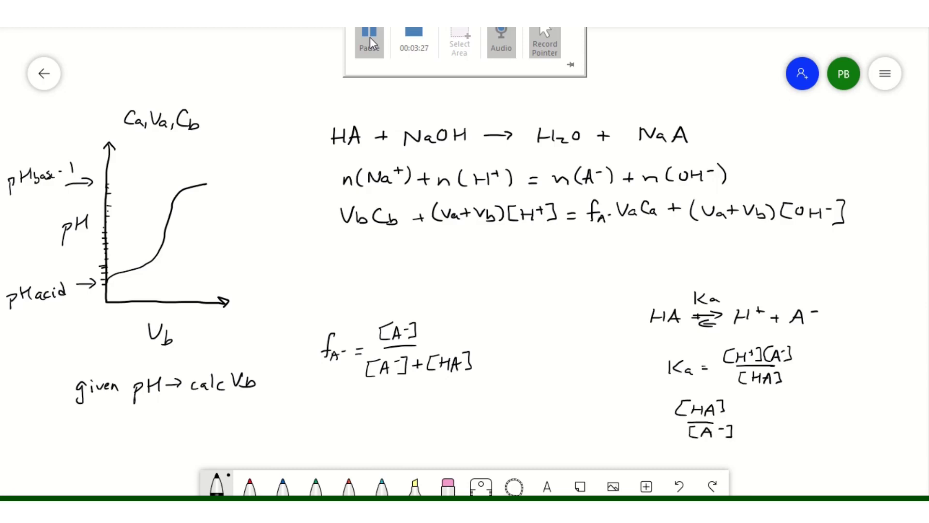
drag(747, 420, 756, 420)
drag(747, 424, 783, 415)
drag(789, 403, 789, 414)
drag(806, 402, 804, 424)
drag(793, 429, 794, 435)
drag(794, 434, 816, 440)
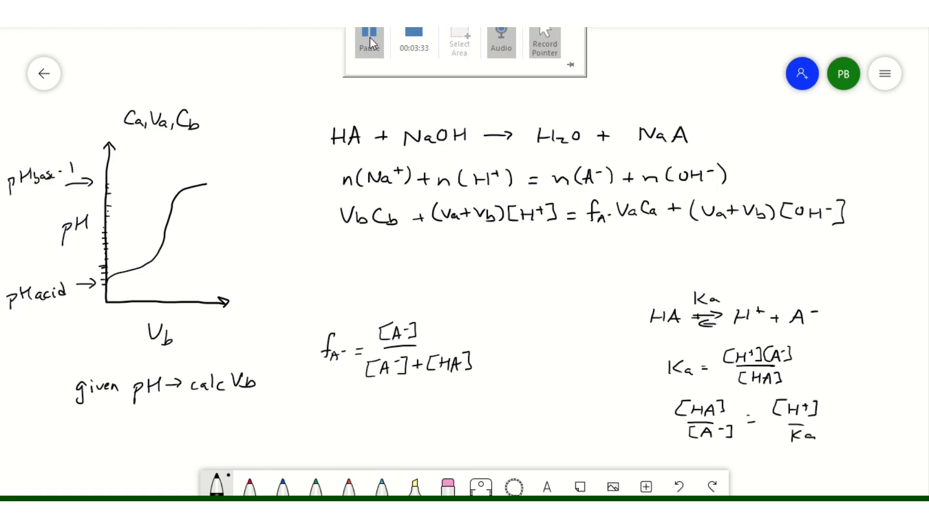
drag(747, 411, 759, 412)
Extend the fA- definition with the equivalent form = 1 / (1 + [HA]/[A-]).
drag(483, 353, 491, 353)
drag(483, 357, 491, 357)
mouse_move(542, 318)
mouse_down()
mouse_move(556, 341)
mouse_move(506, 364)
mouse_move(546, 362)
mouse_up()
drag(547, 357, 558, 358)
drag(558, 352, 561, 364)
mouse_move(572, 352)
mouse_down()
mouse_move(566, 369)
mouse_move(599, 374)
mouse_up()
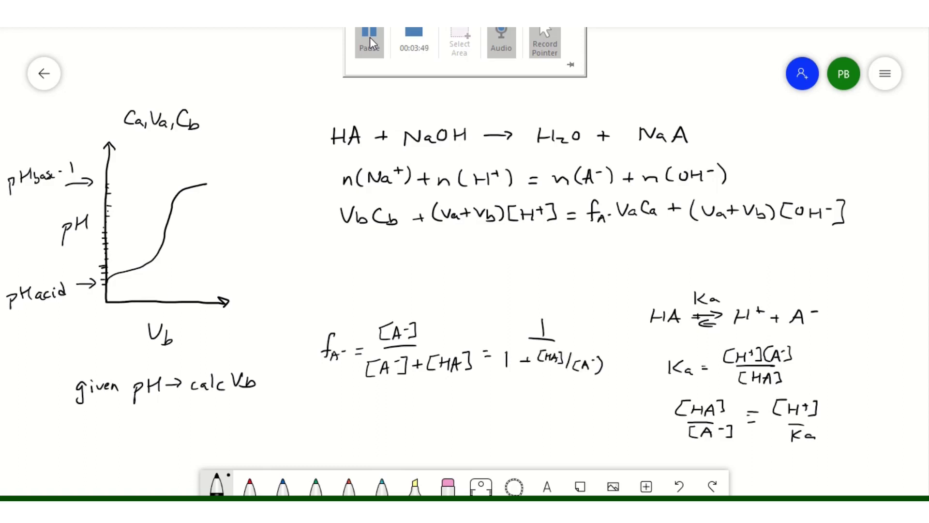
Draw an arrow from the [HA]/[A-] ratio to the fraction and write fA- = 1 / (1 + [H+]/Ka) in a box.
mouse_move(661, 422)
mouse_down()
mouse_move(610, 383)
mouse_move(623, 383)
mouse_up()
mouse_move(335, 396)
mouse_down()
mouse_move(324, 423)
mouse_move(335, 411)
mouse_move(341, 421)
mouse_up()
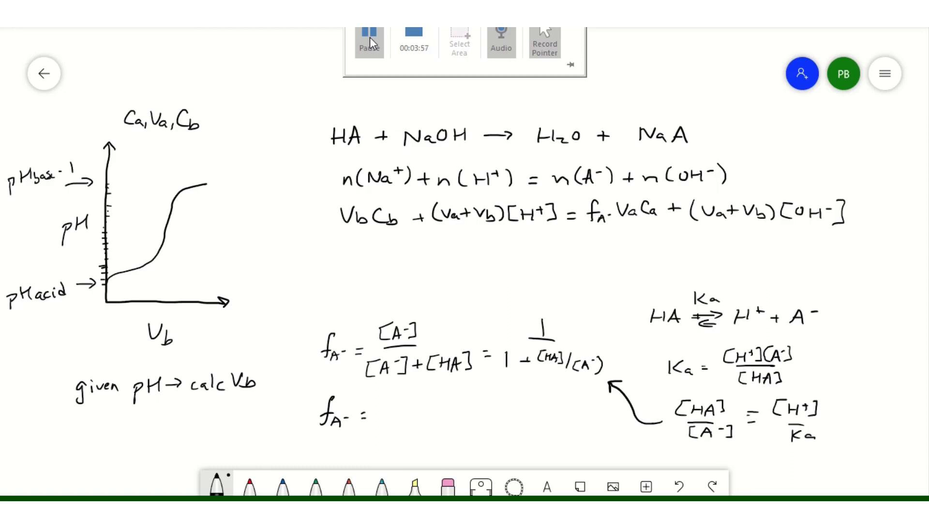
drag(420, 390, 420, 404)
drag(403, 408, 436, 407)
mouse_move(400, 419)
mouse_down()
mouse_move(396, 432)
mouse_move(438, 421)
mouse_move(464, 433)
mouse_up()
click(406, 427)
mouse_move(470, 424)
mouse_down()
mouse_move(468, 432)
mouse_move(482, 435)
mouse_up()
mouse_move(313, 393)
mouse_down()
mouse_move(306, 438)
mouse_move(397, 391)
mouse_move(479, 389)
mouse_move(496, 436)
mouse_move(455, 446)
mouse_move(305, 436)
mouse_up()
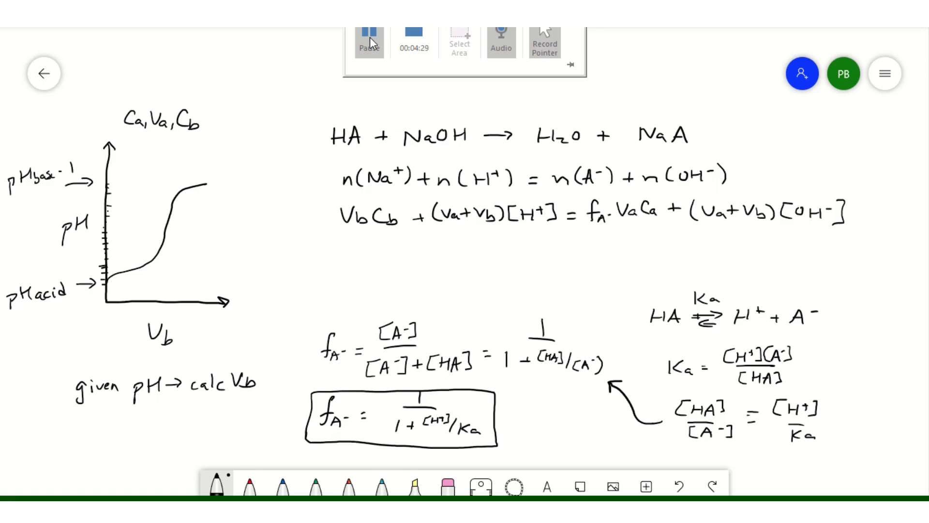
Write the rearranged balance Vb(Cb + [H+] - [OH-]) = Va(fA-·Ca below the expanded charge balance.
mouse_move(317, 241)
mouse_down()
mouse_move(330, 255)
mouse_move(361, 256)
mouse_up()
drag(363, 244, 369, 251)
drag(372, 249, 397, 254)
drag(396, 247, 406, 253)
drag(410, 242, 441, 255)
click(426, 248)
drag(448, 246, 452, 253)
mouse_move(452, 248)
mouse_down()
mouse_move(481, 258)
mouse_move(534, 242)
mouse_move(546, 258)
mouse_move(574, 248)
mouse_move(576, 257)
mouse_move(593, 241)
mouse_move(602, 256)
mouse_up()
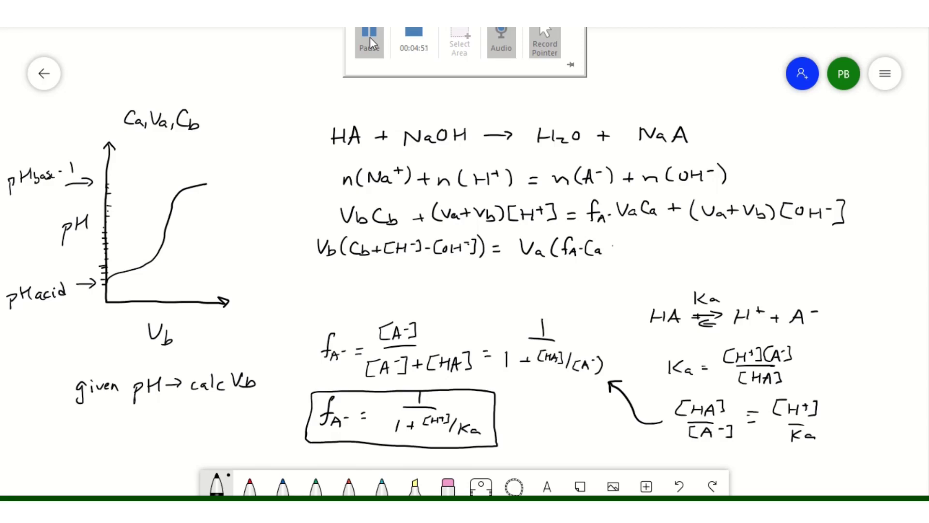
Continue the right side of the rearranged balance with + [OH-] - [H+].
drag(613, 245, 642, 250)
drag(647, 240, 655, 250)
drag(654, 245, 671, 242)
mouse_move(675, 236)
mouse_down()
mouse_move(675, 251)
mouse_move(690, 244)
mouse_up()
drag(702, 236, 701, 251)
mouse_move(708, 239)
mouse_down()
mouse_move(708, 248)
mouse_move(714, 243)
mouse_up()
mouse_move(714, 237)
mouse_down()
mouse_move(714, 249)
mouse_move(726, 240)
mouse_up()
mouse_move(723, 235)
mouse_down()
mouse_move(735, 246)
mouse_move(727, 250)
mouse_up()
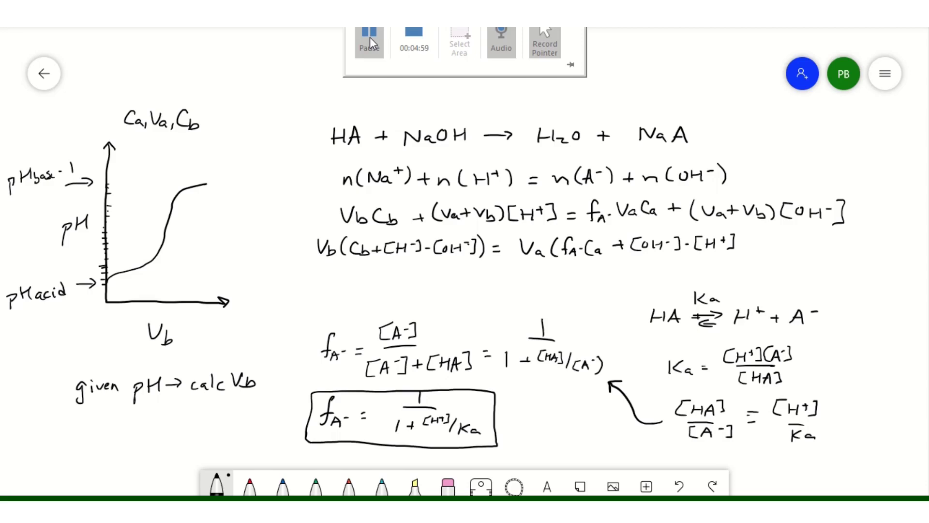
Write Vb = with the numerator Va(fA-·Ca + [OH-] - [H+]) on the next line.
mouse_move(405, 276)
mouse_down()
mouse_move(416, 275)
mouse_move(414, 293)
mouse_up()
drag(479, 269, 519, 283)
drag(516, 276, 565, 285)
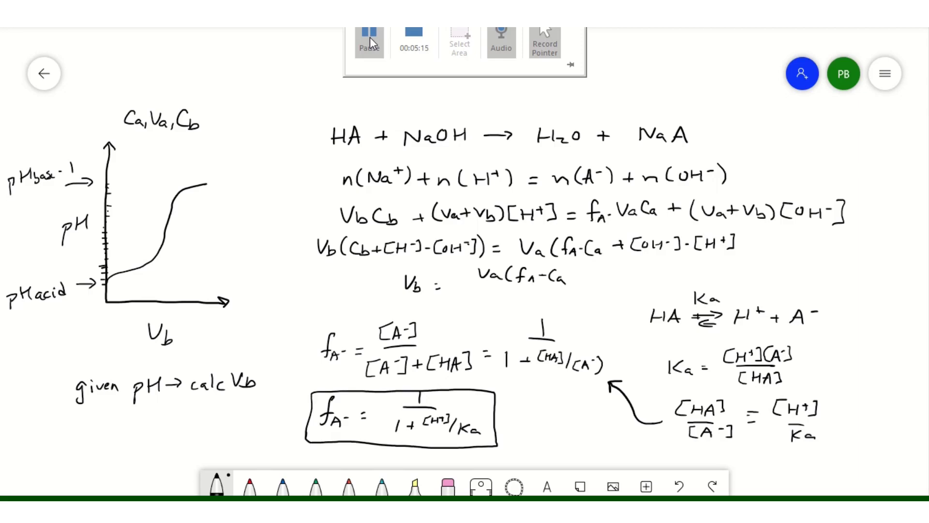
mouse_move(571, 276)
mouse_down()
mouse_move(593, 279)
mouse_move(600, 270)
mouse_up()
drag(608, 269, 615, 273)
mouse_move(616, 269)
mouse_down()
mouse_move(616, 277)
mouse_move(654, 278)
mouse_up()
mouse_move(663, 267)
mouse_down()
mouse_move(662, 277)
mouse_move(690, 275)
mouse_up()
Add the fraction bar and the denominator Cb + [H+] - [OH-] to the Vb expression.
drag(476, 288, 659, 281)
mouse_move(515, 293)
mouse_down()
mouse_move(506, 297)
mouse_move(614, 301)
mouse_up()
drag(622, 292, 629, 300)
drag(636, 292, 648, 302)
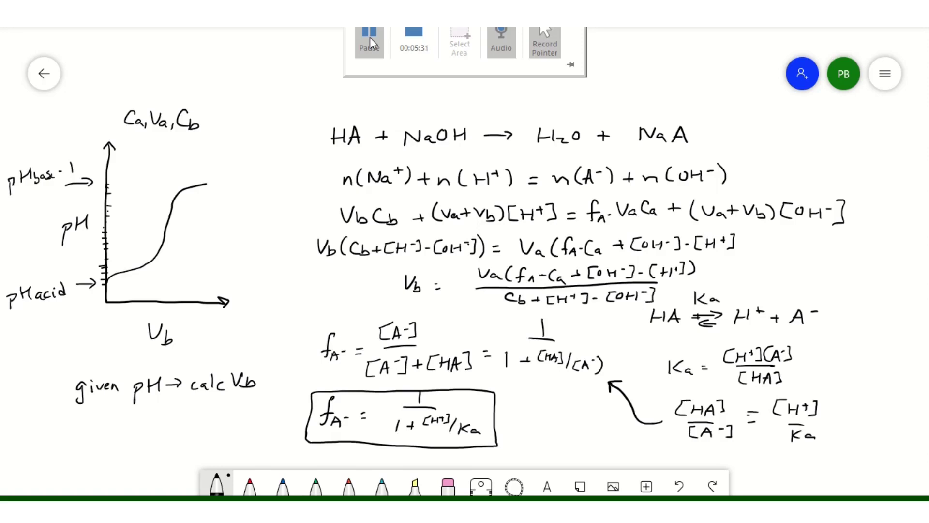
mouse_move(708, 253)
mouse_down()
mouse_move(686, 295)
mouse_move(642, 307)
mouse_move(400, 310)
mouse_move(402, 271)
mouse_move(710, 252)
mouse_up()
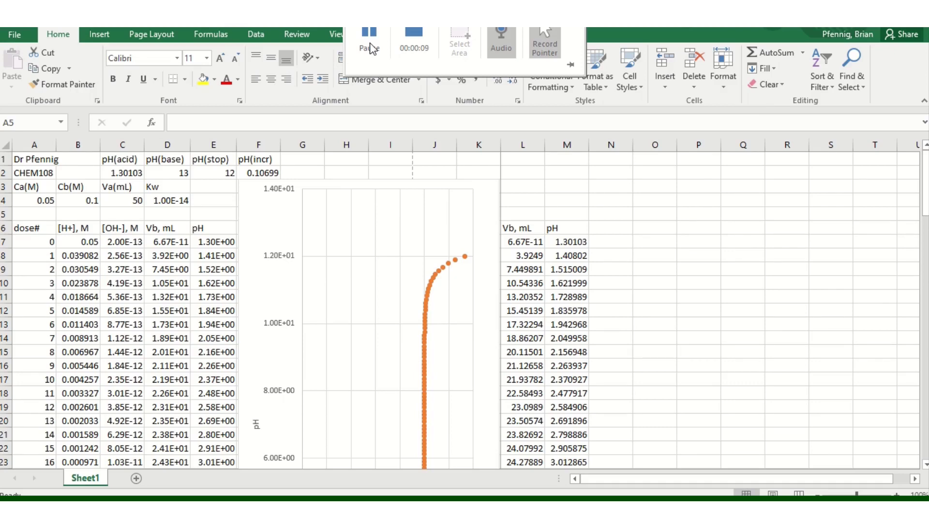
In the Excel titration sheet, set the acid concentration Ca(M) in A4 to 0.0463.
click(43, 197)
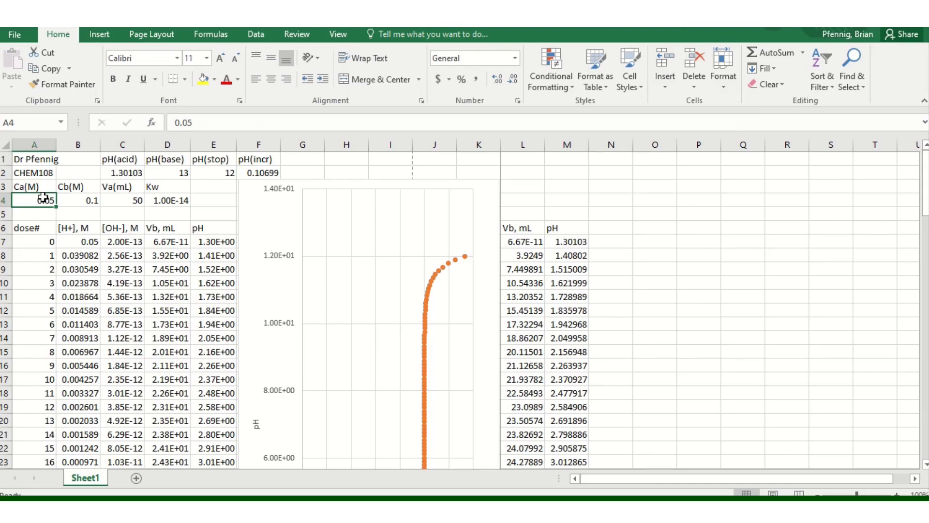
text(0)
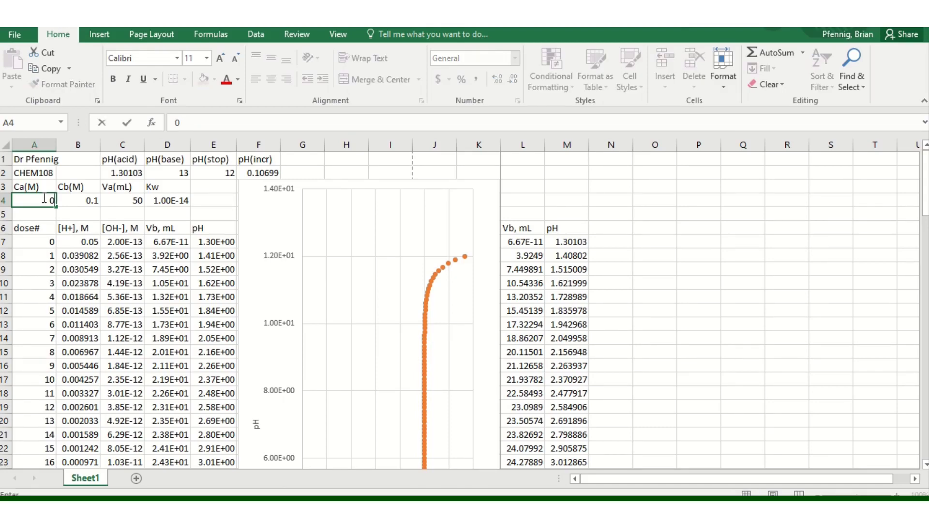
text(.0463)
Add a Ka parameter with the label "Ka" in E3 and the value 1.8e-5 in E4.
click(202, 189)
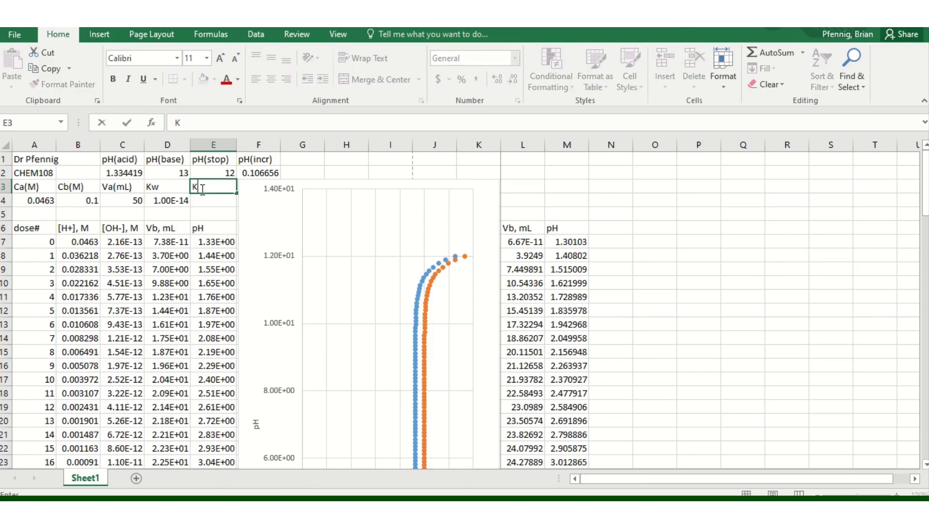
text(Ka)
click(205, 201)
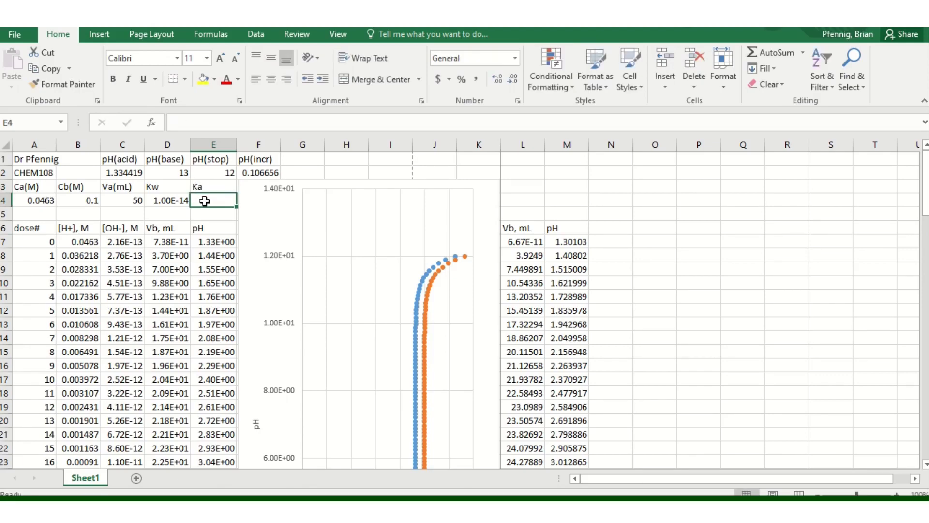
text(1.)
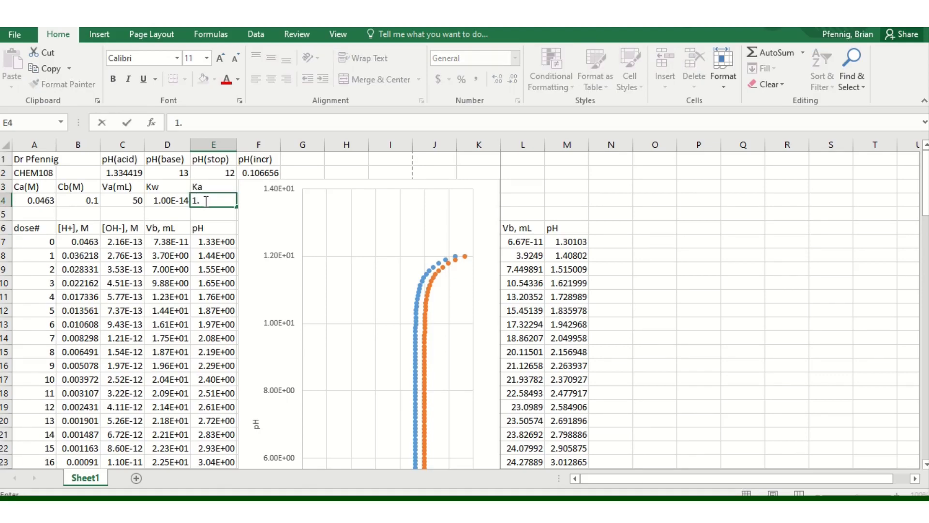
text(8e-5)
key(Return)
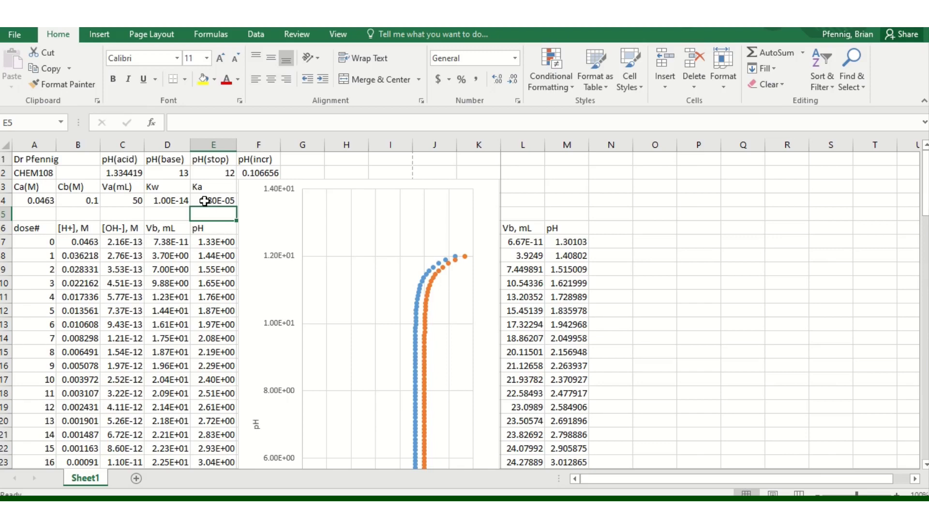
Change the pH(acid) formula in C2 to =-LOG(SQRT(A4*E4)) so it uses the acid concentration and Ka.
click(124, 174)
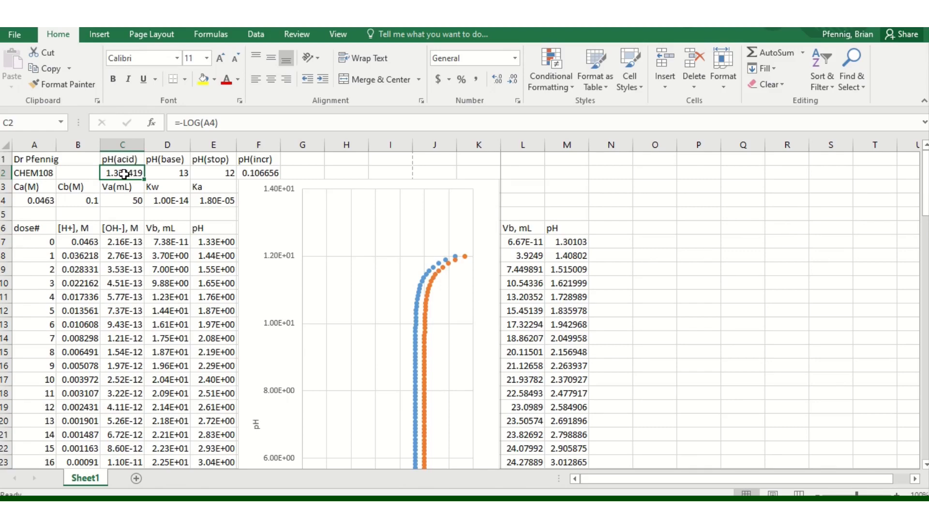
click(223, 121)
key(BackSpace)
key(BackSpace)
key(BackSpace)
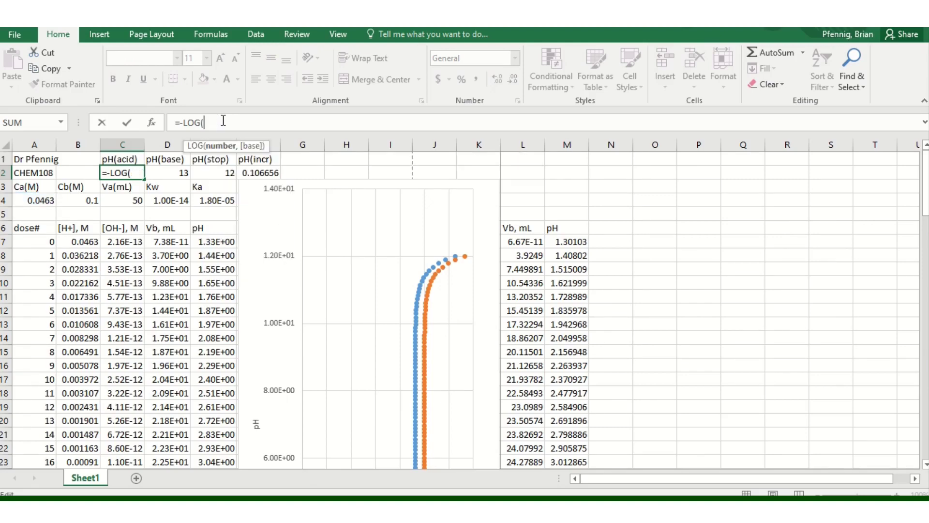
text(sqrt)
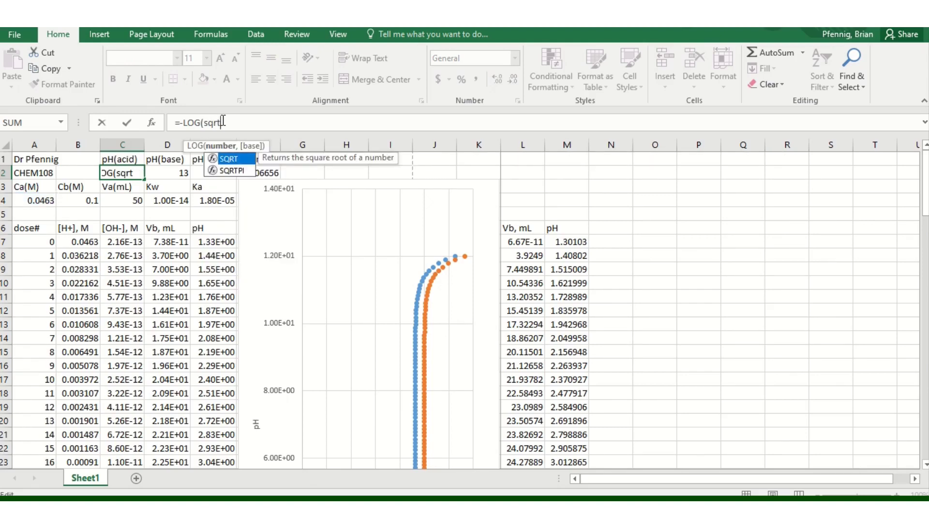
text(()
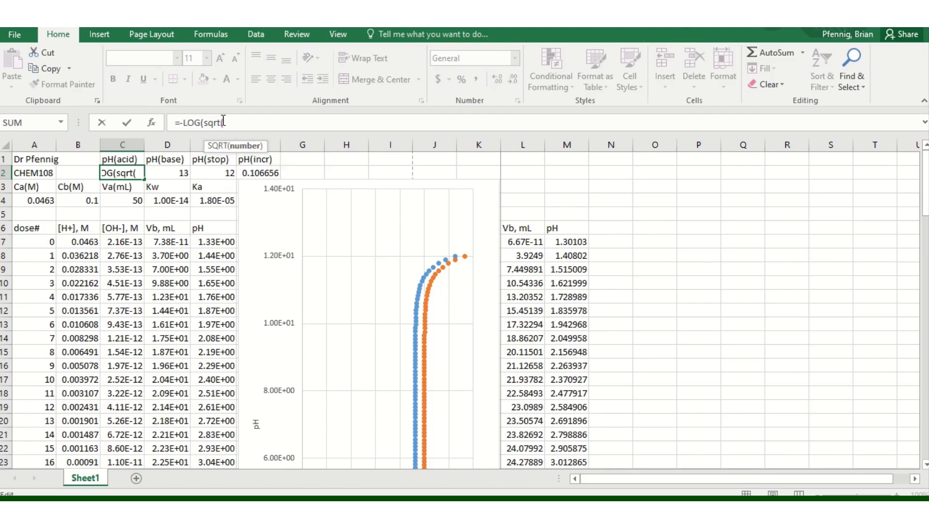
click(45, 200)
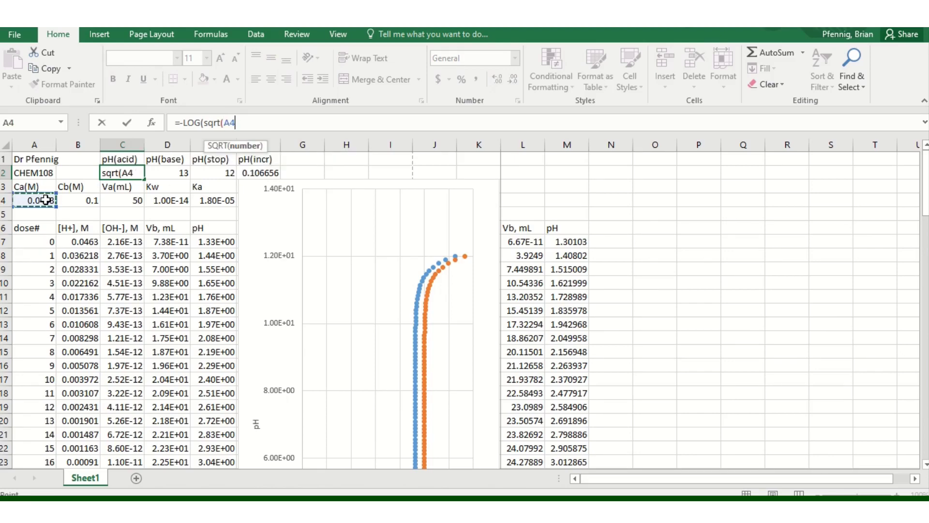
text(*)
click(215, 200)
text()))
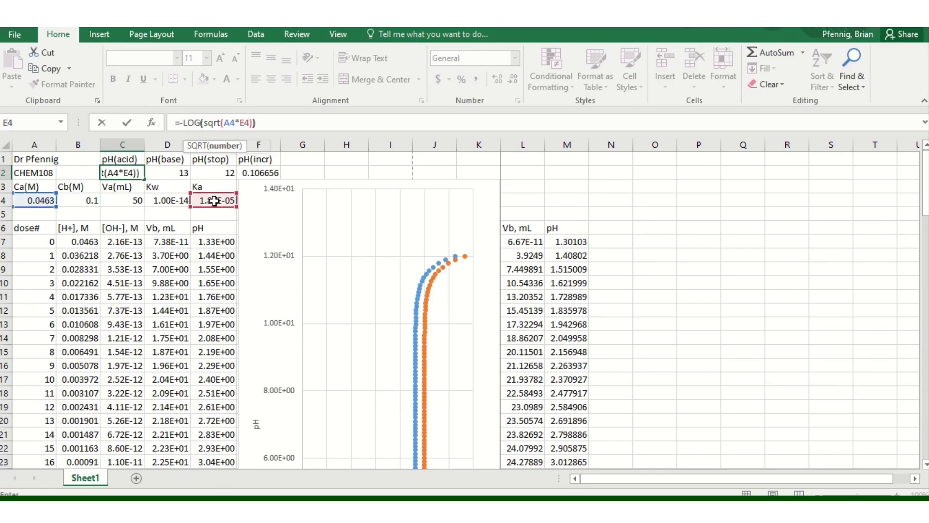
key(Return)
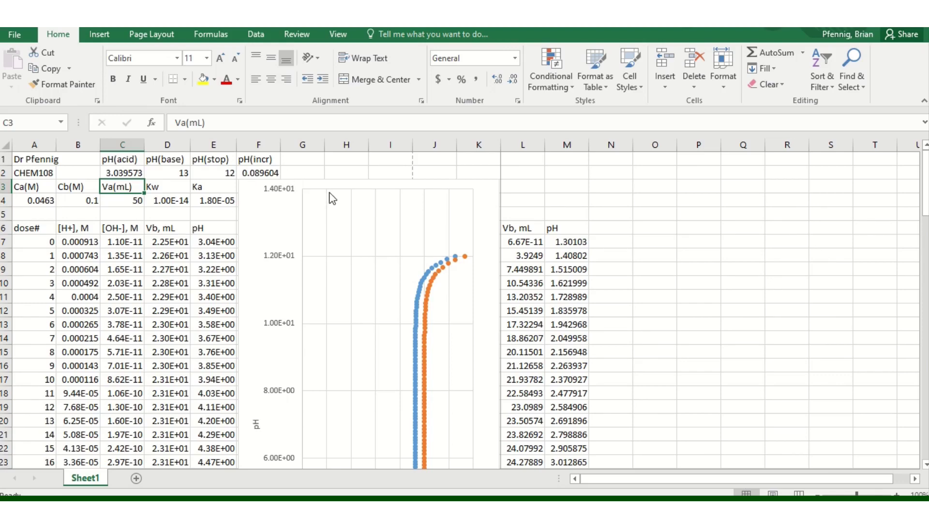
Move the titration chart off column F to free it, and enter the header "f(A-)" in F6.
click(315, 182)
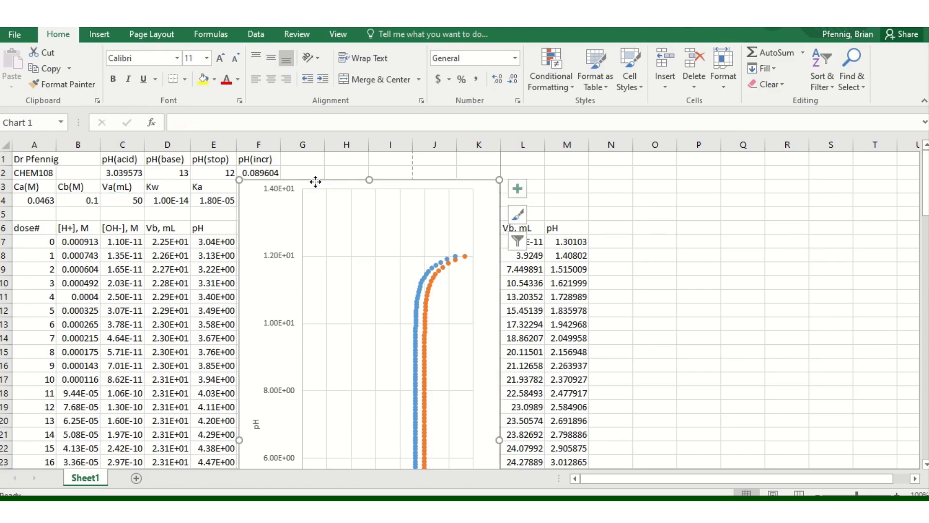
drag(316, 183, 359, 220)
click(260, 227)
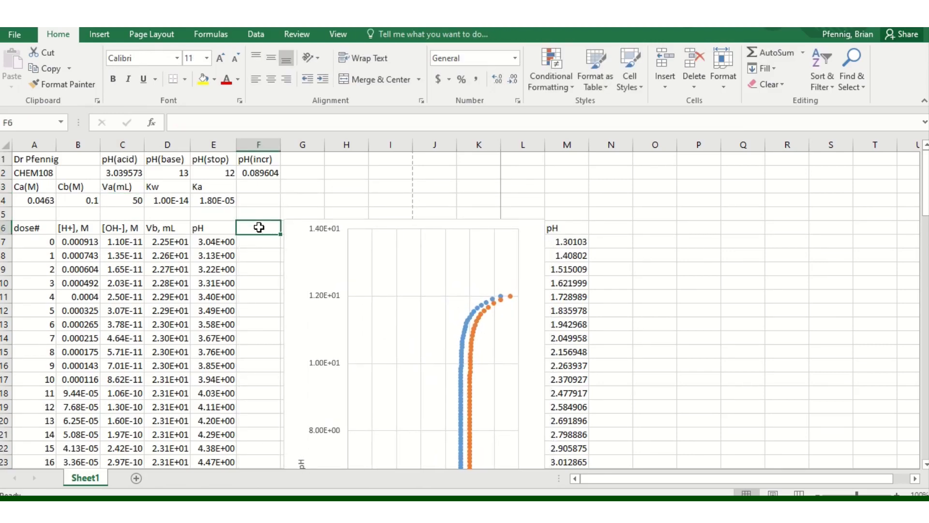
text(f)
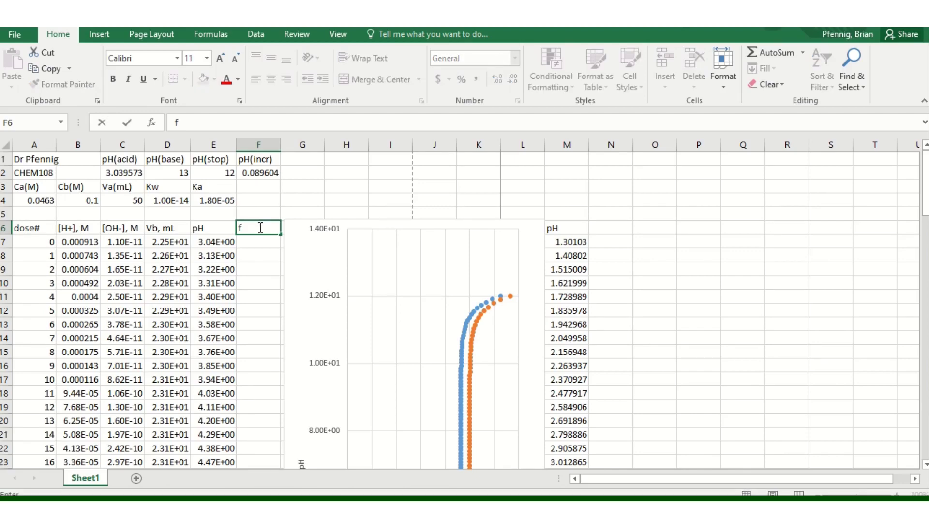
text((A-))
Enter the f(A-) formula =1/(1+(B7/$E$4)) in F7.
click(253, 242)
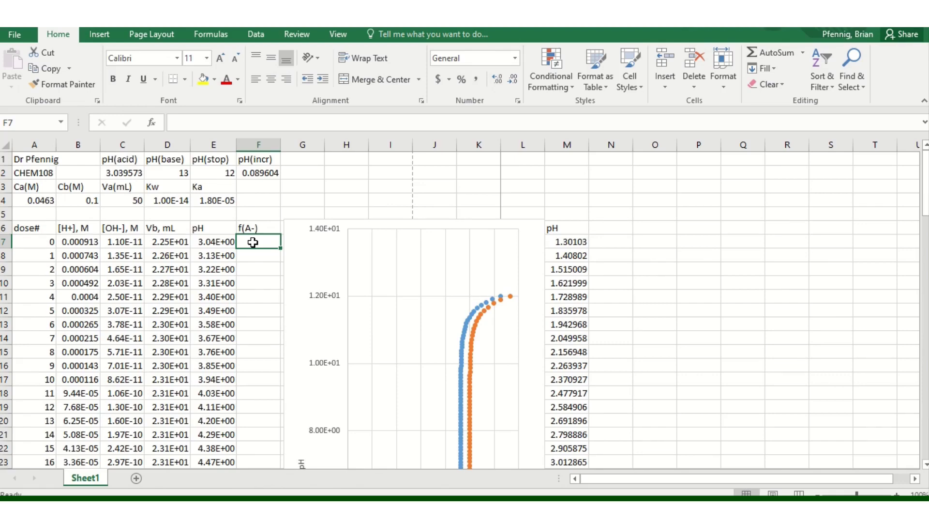
text(=1)
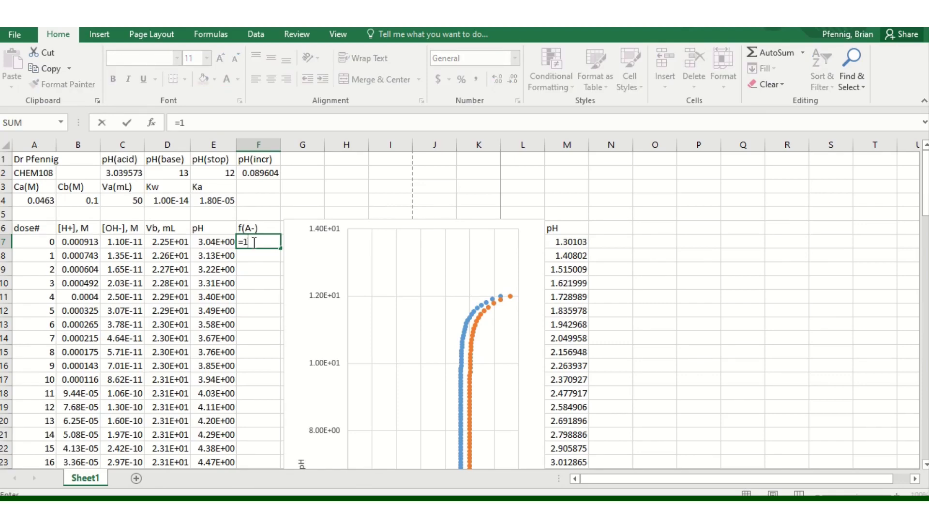
text(/(++()
click(73, 243)
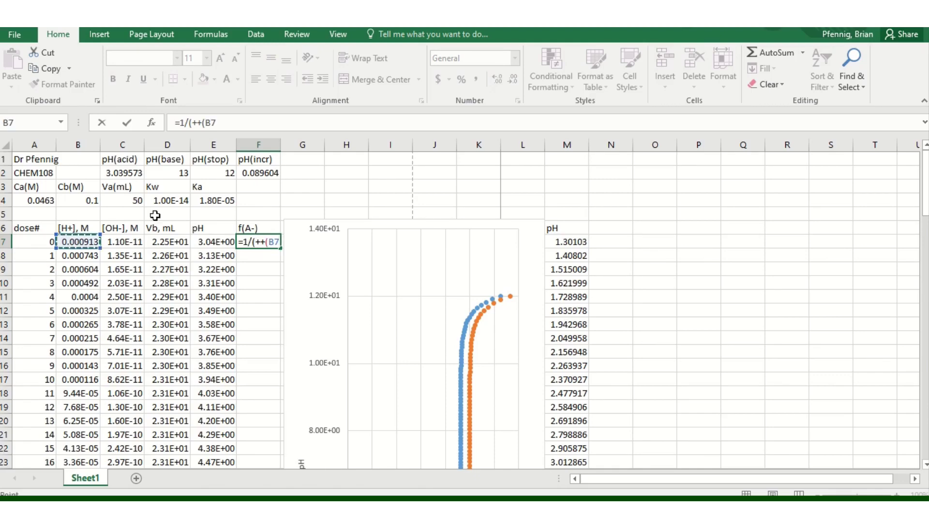
click(192, 123)
key(Delete)
text(1)
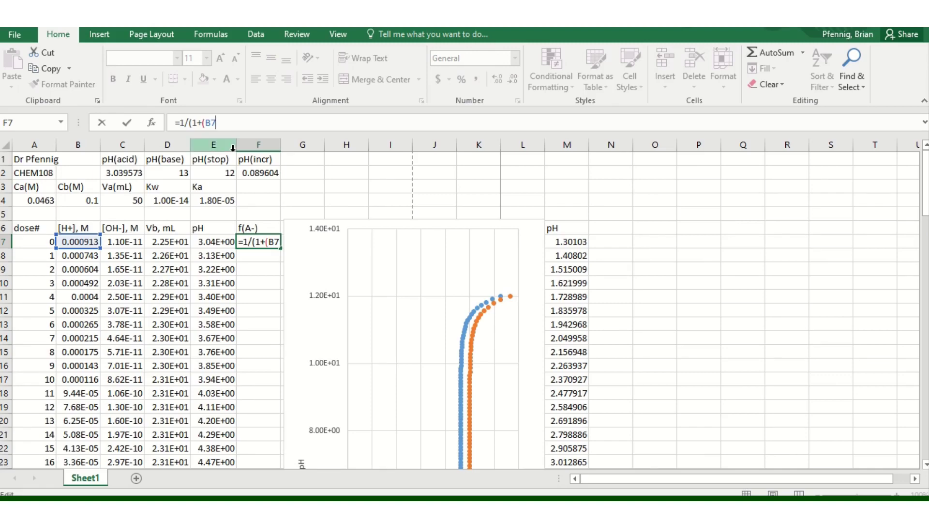
text(/)
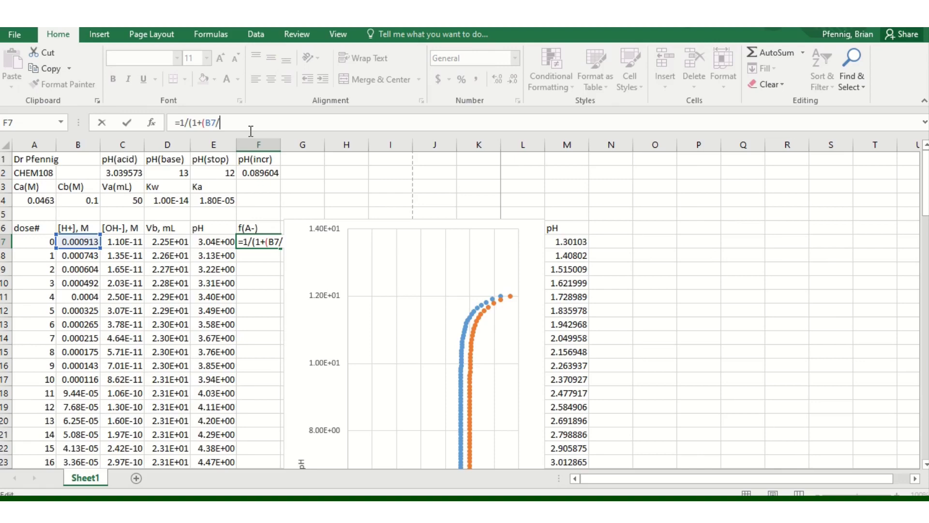
text($E$4))
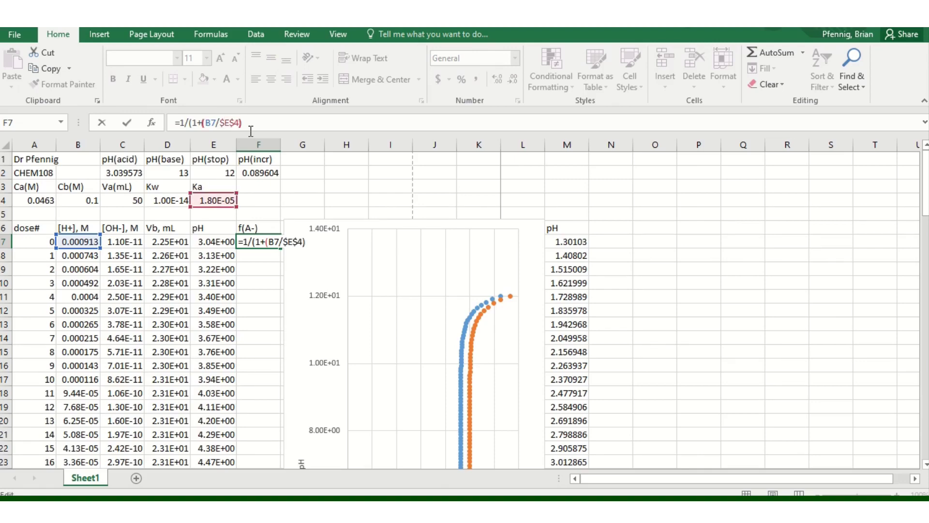
text())
key(Return)
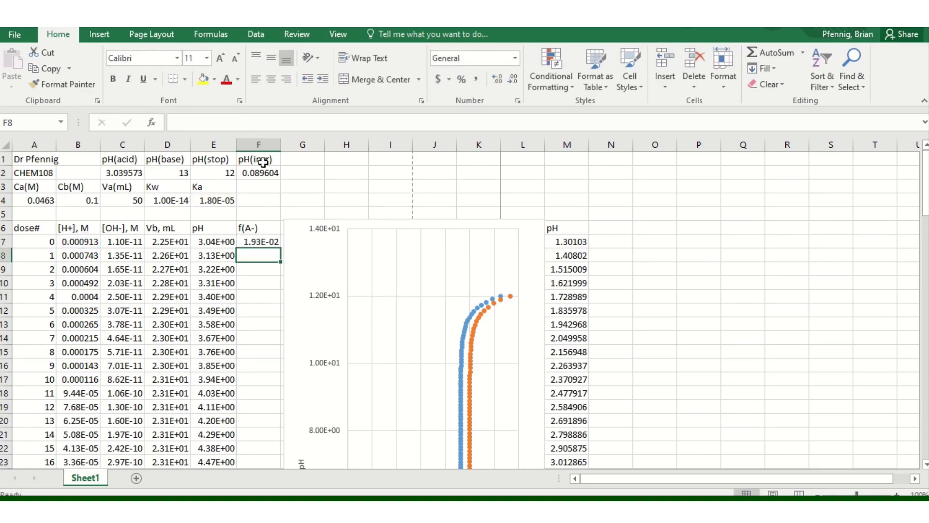
Fill the f(A-) formula from F7 down to F107, the row of dose 100.
click(264, 242)
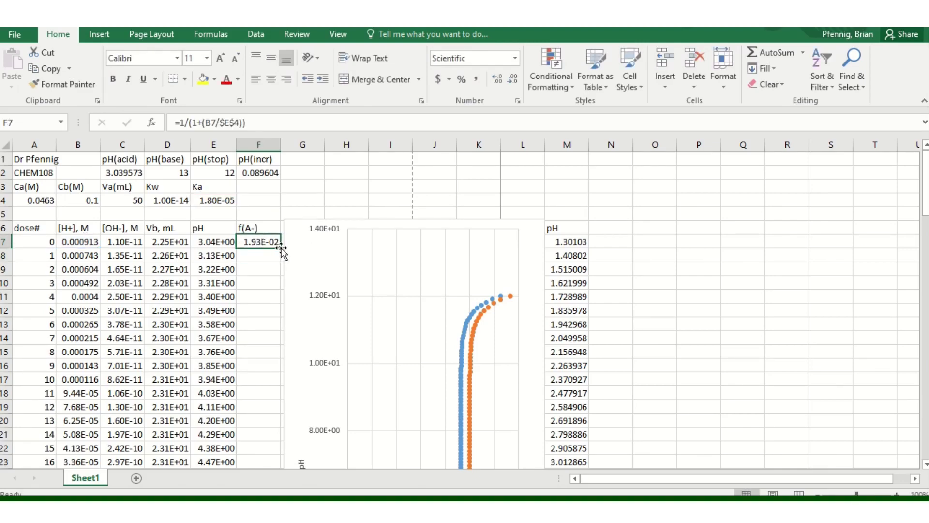
drag(280, 248, 269, 437)
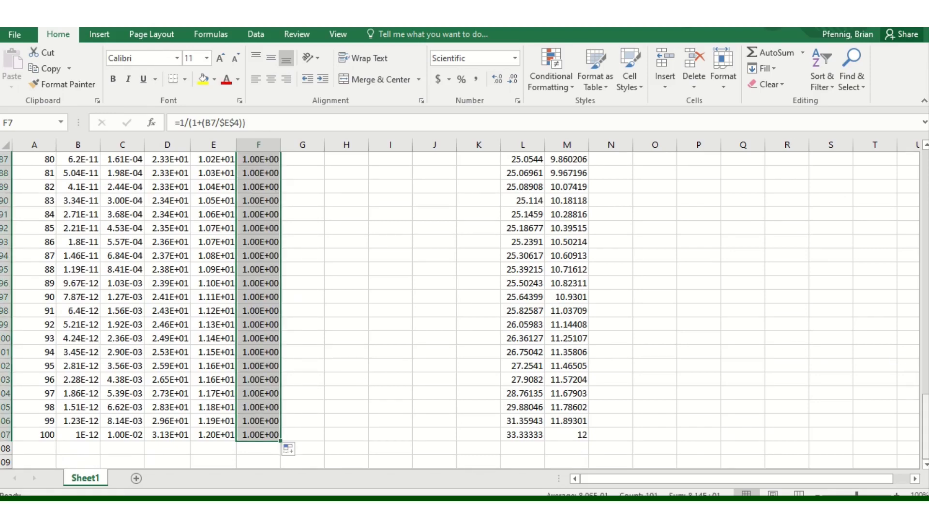
drag(926, 426, 925, 188)
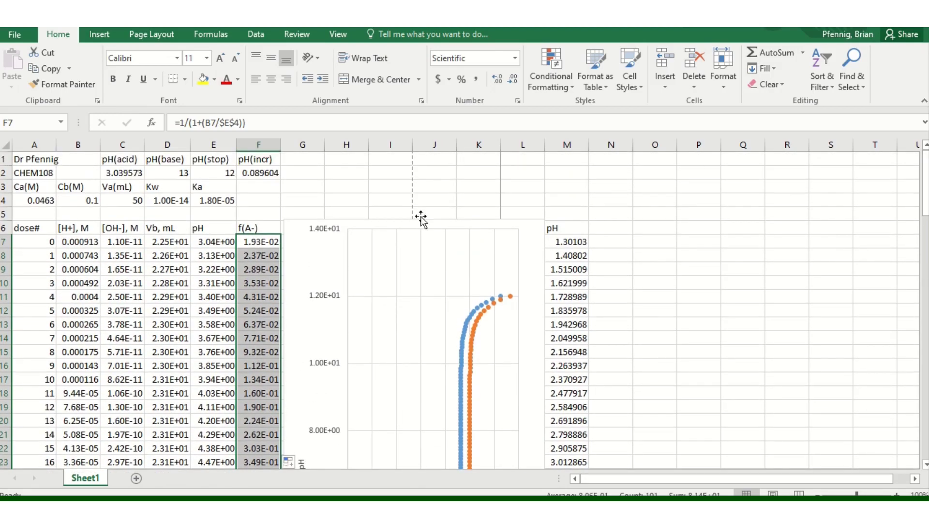
Multiply Ca by f(A-) in the Vb formula in D7, making it =($C$4*(F7*$A$4+C7-B7))/($B$4+B7-C7).
drag(176, 241, 204, 284)
click(175, 241)
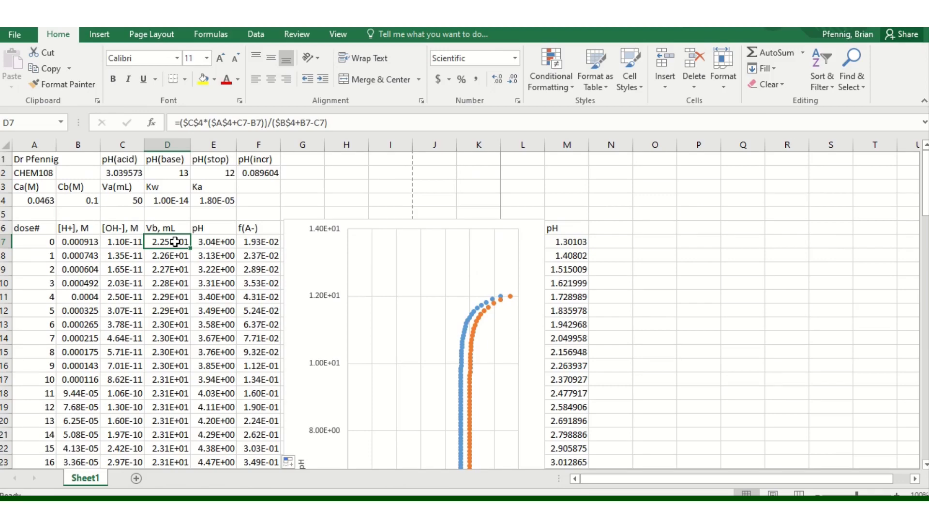
click(213, 123)
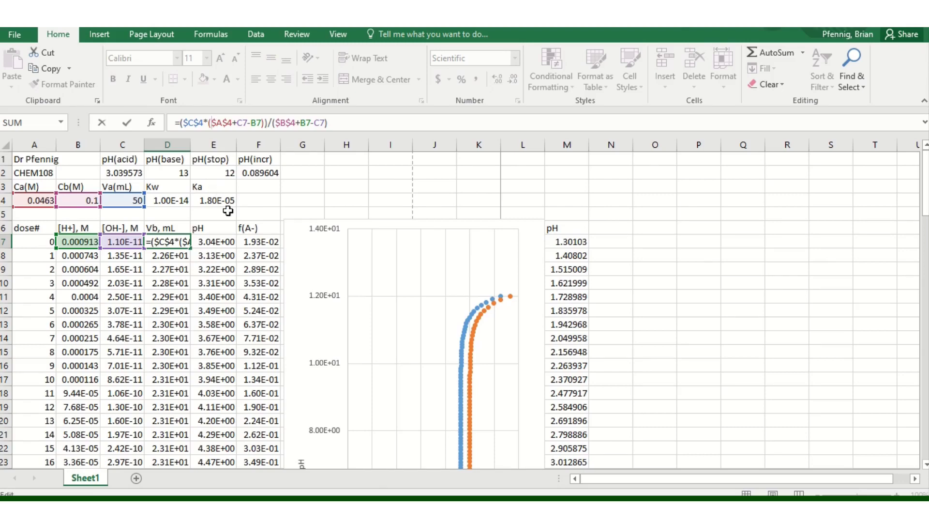
click(259, 245)
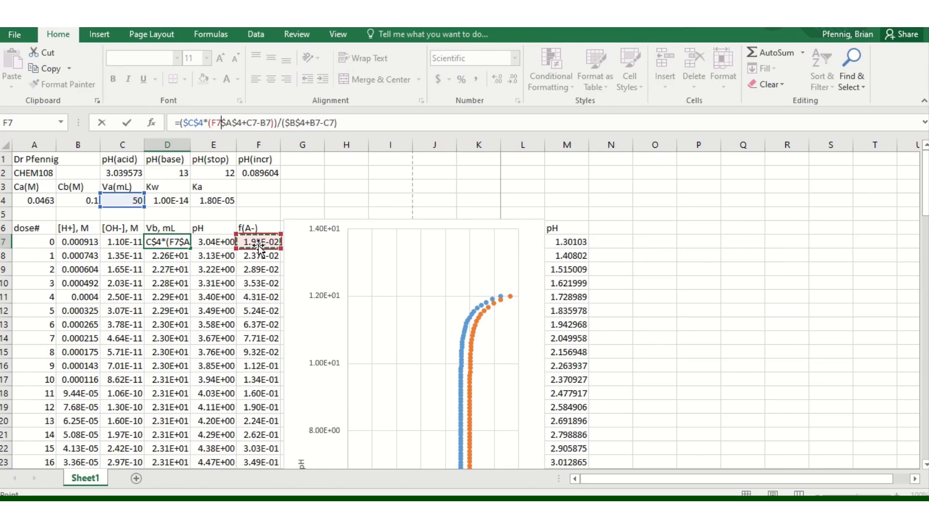
text(*)
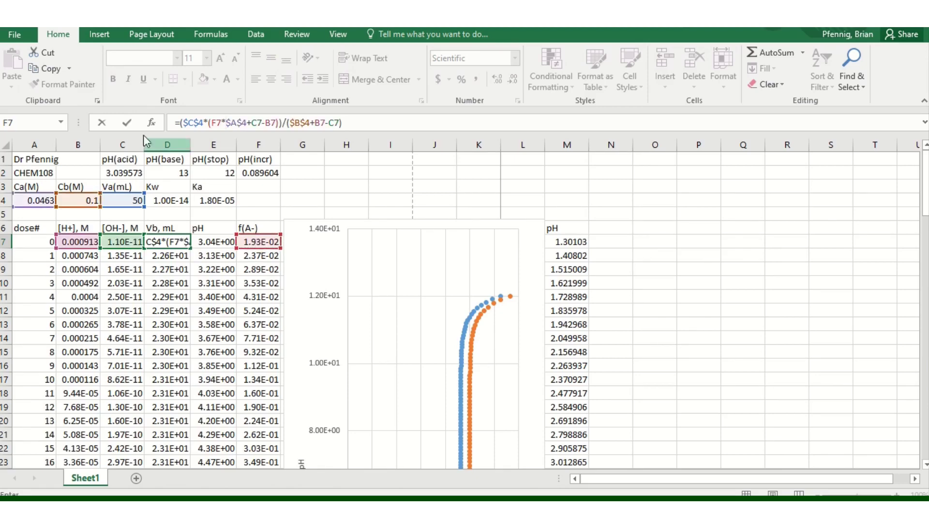
click(130, 124)
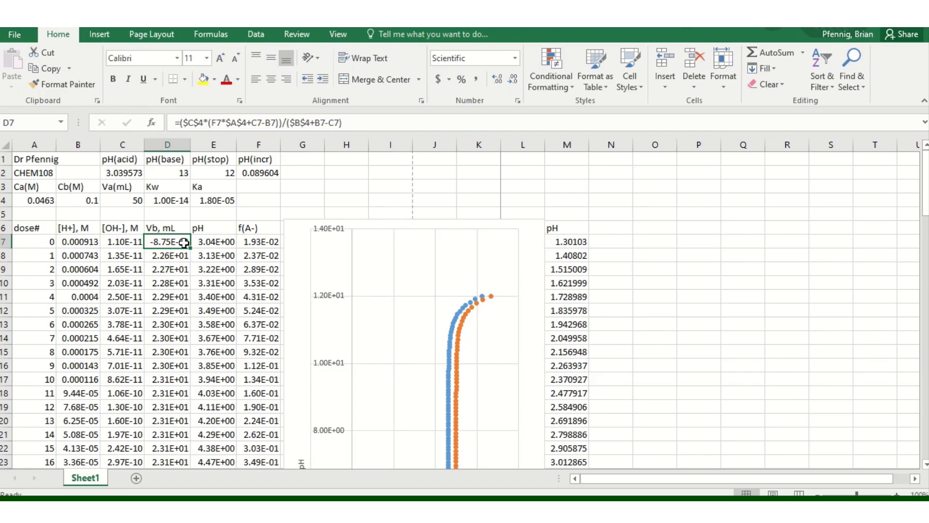
Fill the Vb formula from D7 down to D107, and clear the dose 0 volume in D7.
mouse_move(191, 248)
mouse_down()
mouse_move(182, 480)
mouse_move(193, 400)
mouse_up()
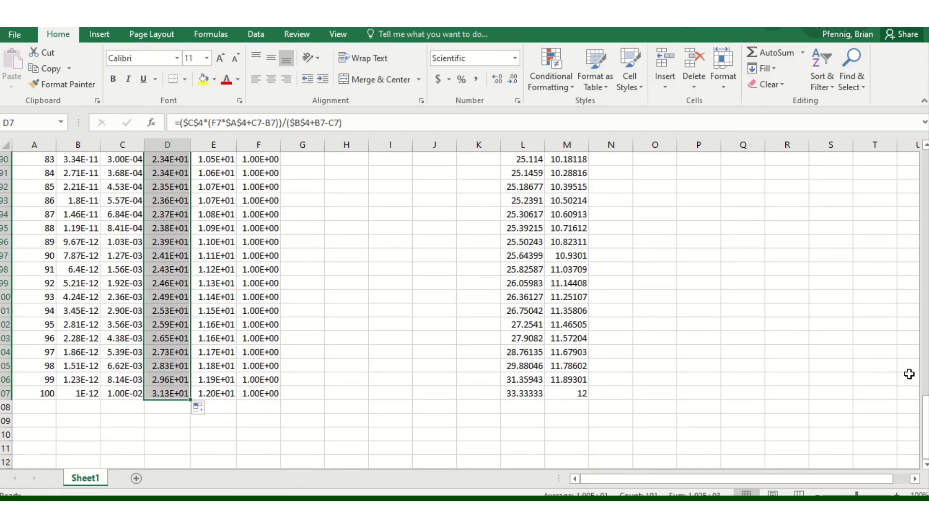
drag(925, 416, 925, 172)
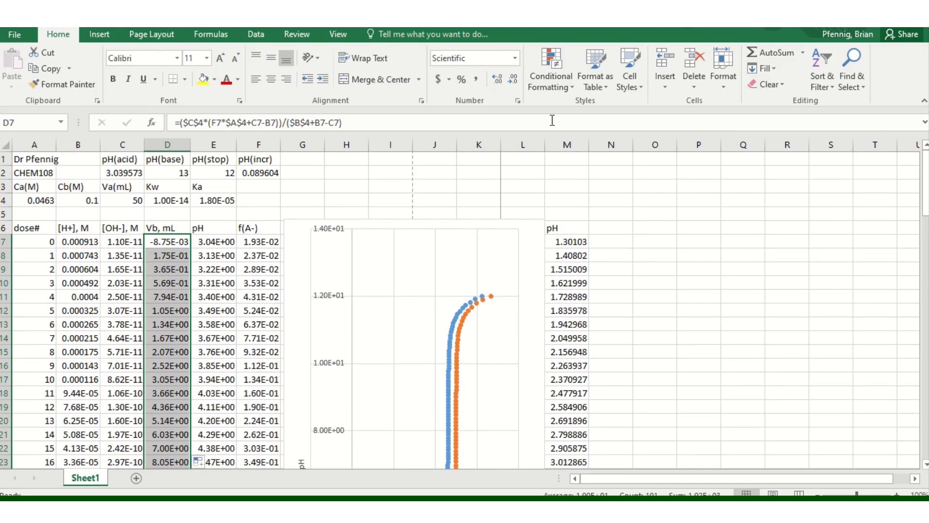
click(167, 240)
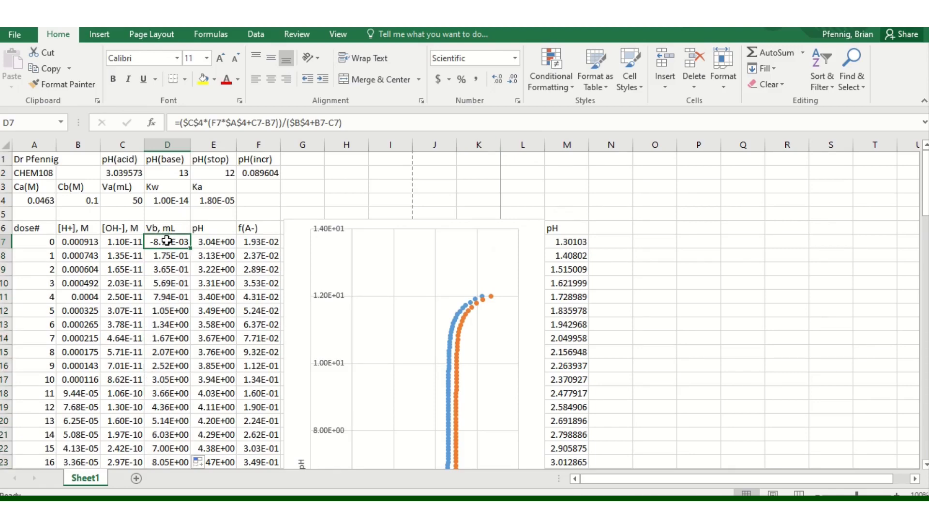
key(Delete)
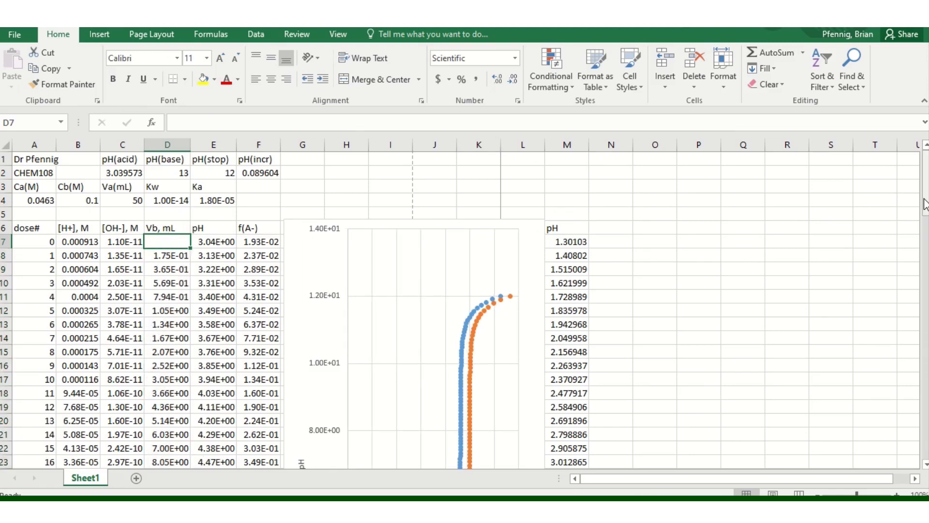
Review the weak acid curve on the chart and set the acid concentration Ca(M) in A4 to 0.05.
drag(926, 203, 926, 236)
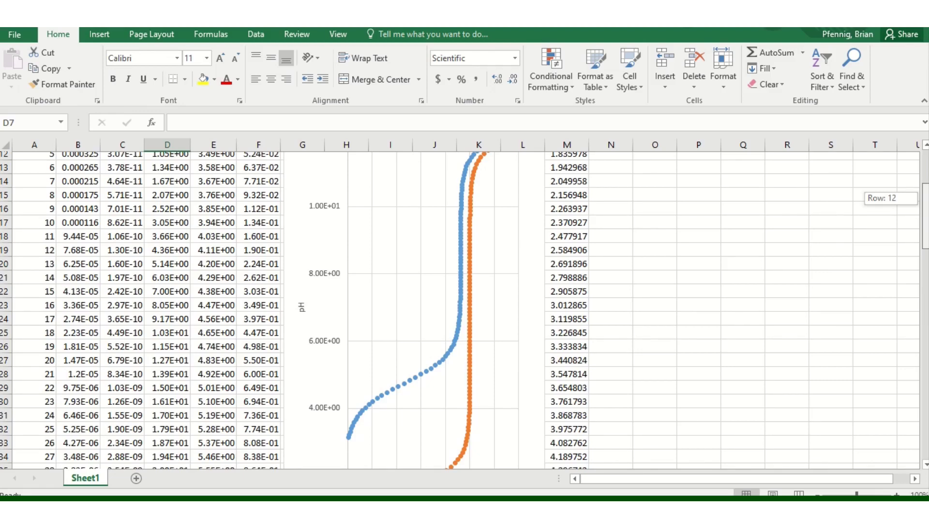
drag(926, 236, 926, 223)
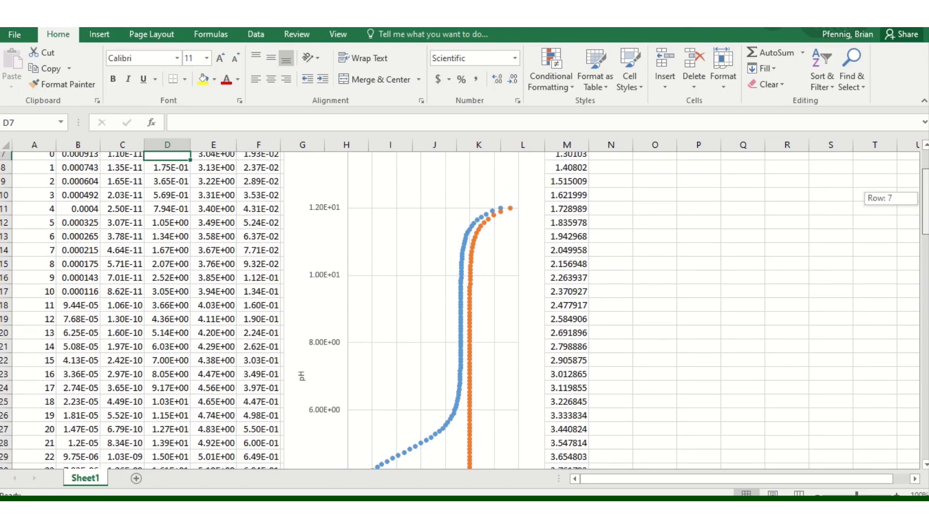
drag(926, 222, 925, 193)
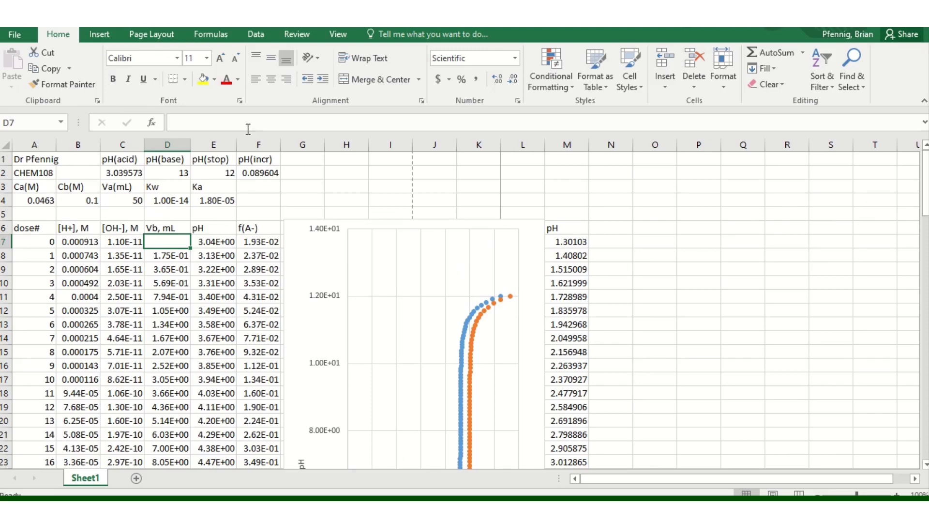
click(36, 199)
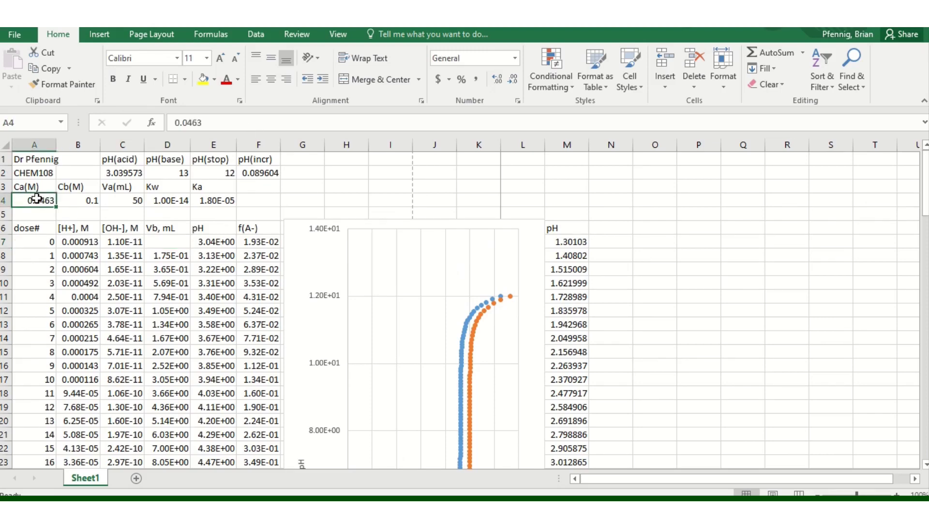
text(0.05)
key(Return)
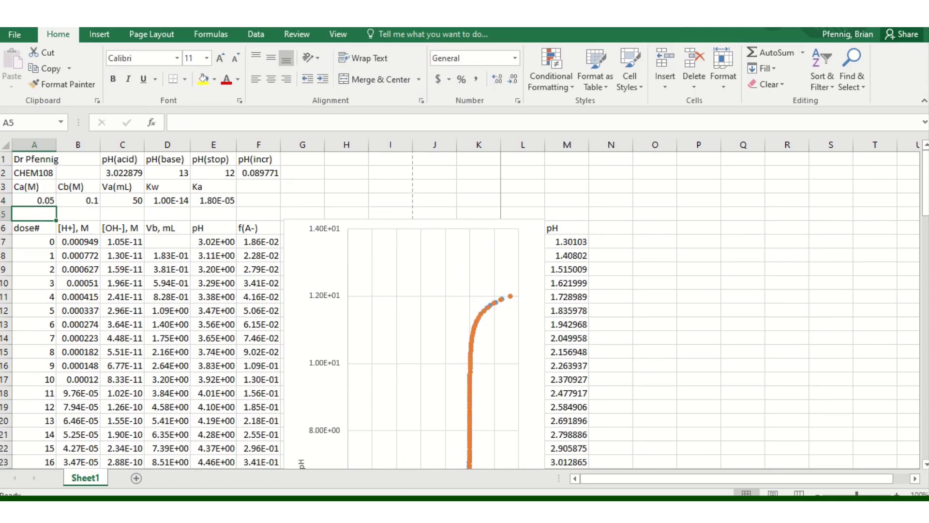
Set the acid concentration Ca(M) in A4 to 0.0463 and review the shifted curve on the chart.
mouse_move(927, 180)
mouse_down()
mouse_move(927, 220)
mouse_move(926, 180)
mouse_up()
click(46, 200)
text(.)
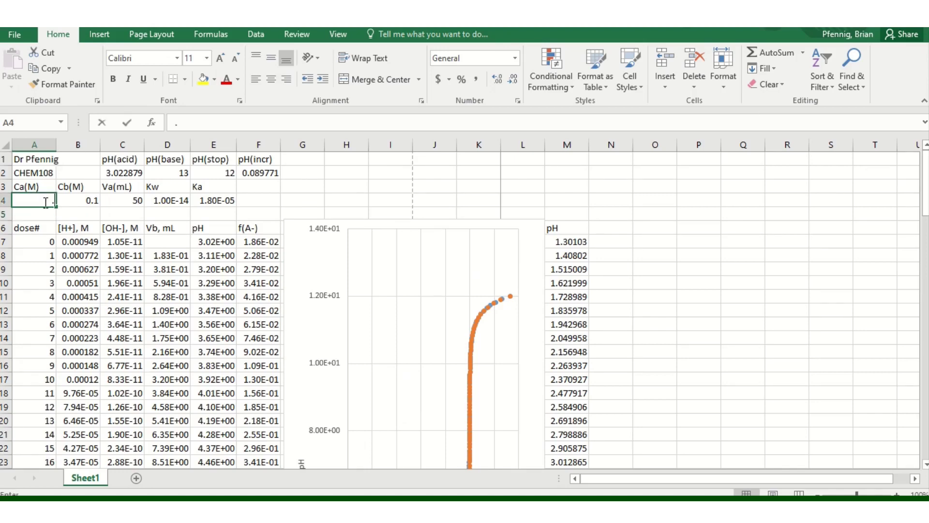
text(0953)
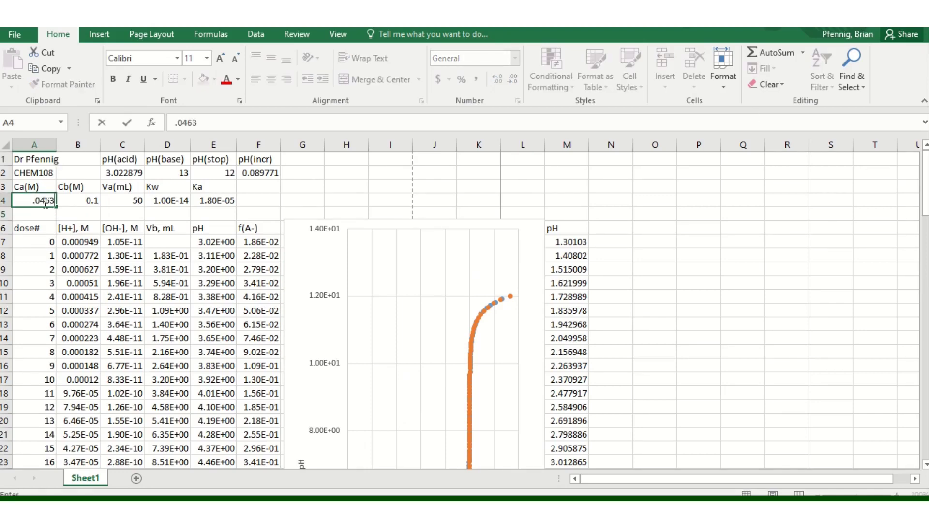
key(Return)
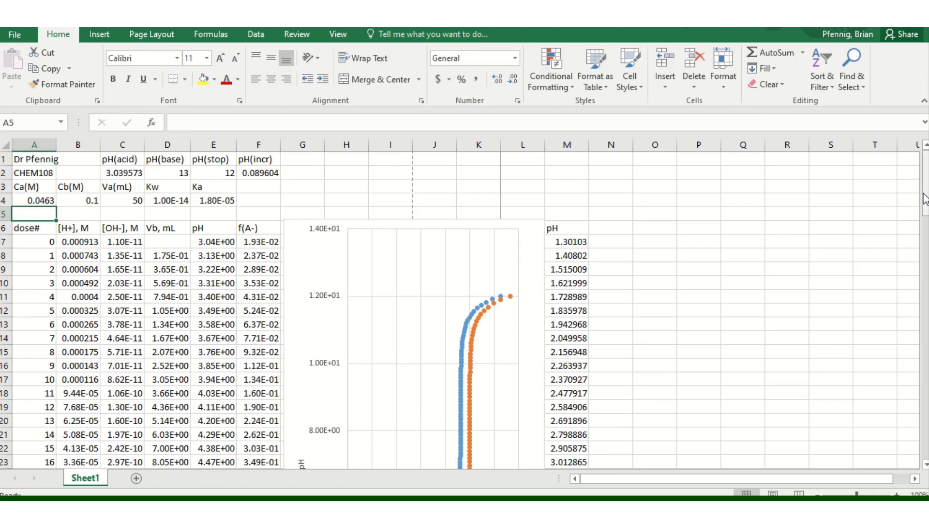
drag(925, 199, 925, 216)
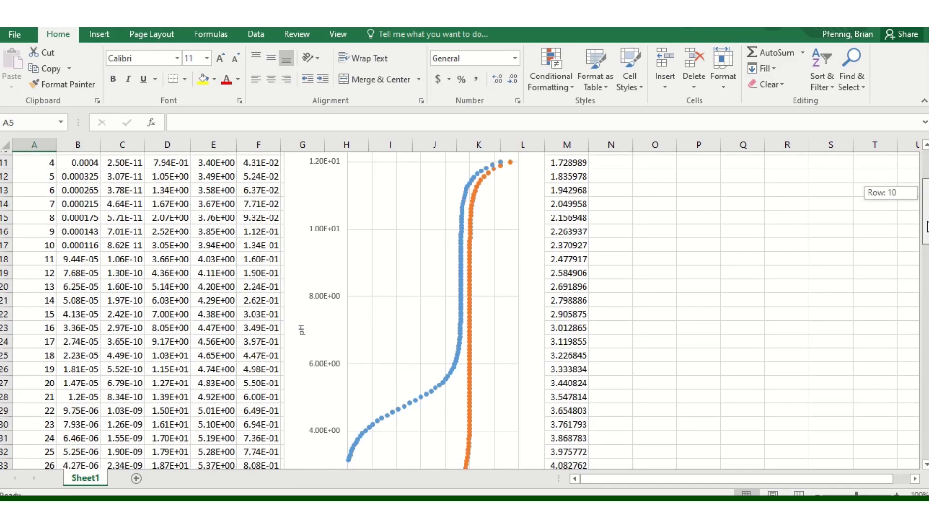
mouse_move(927, 227)
mouse_down()
mouse_move(927, 241)
mouse_move(926, 211)
mouse_up()
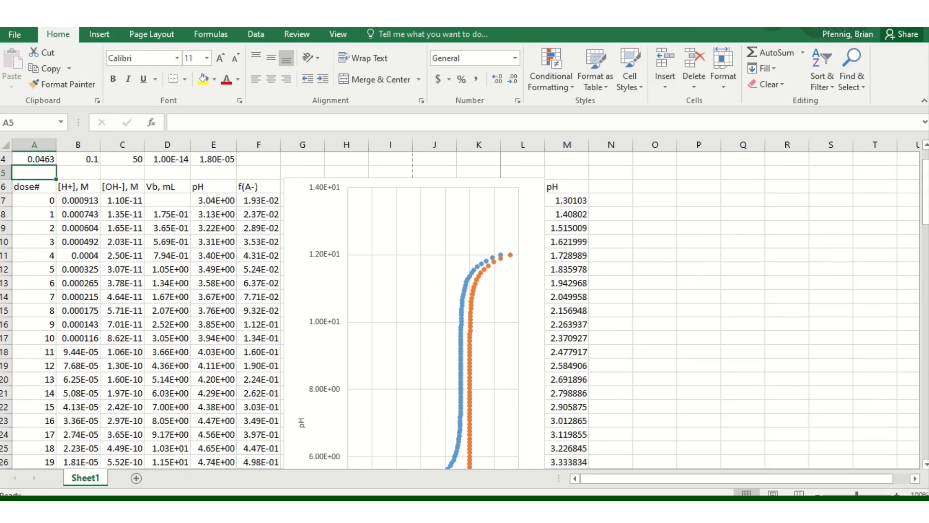
Save the workbook under the new name Weak acid sim.xlsx in the Expt 10 pH titration modeling lab folder.
click(14, 35)
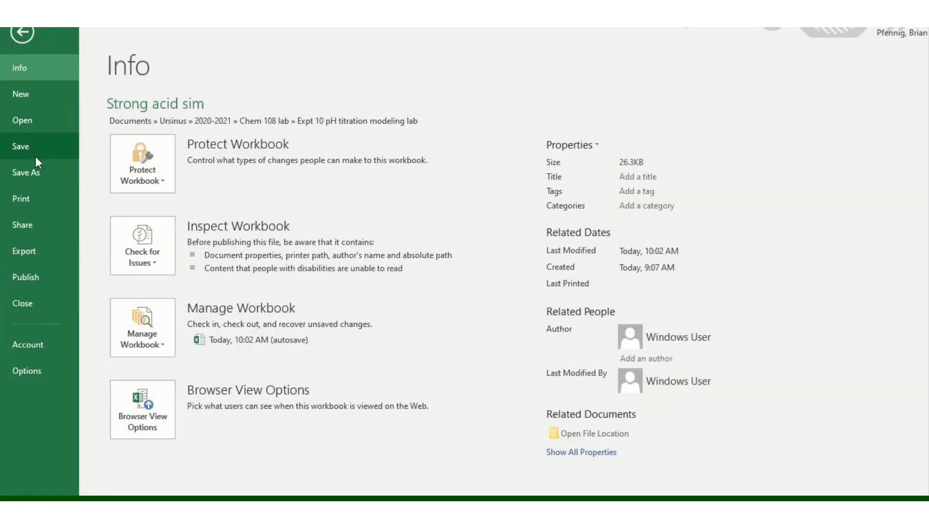
click(37, 171)
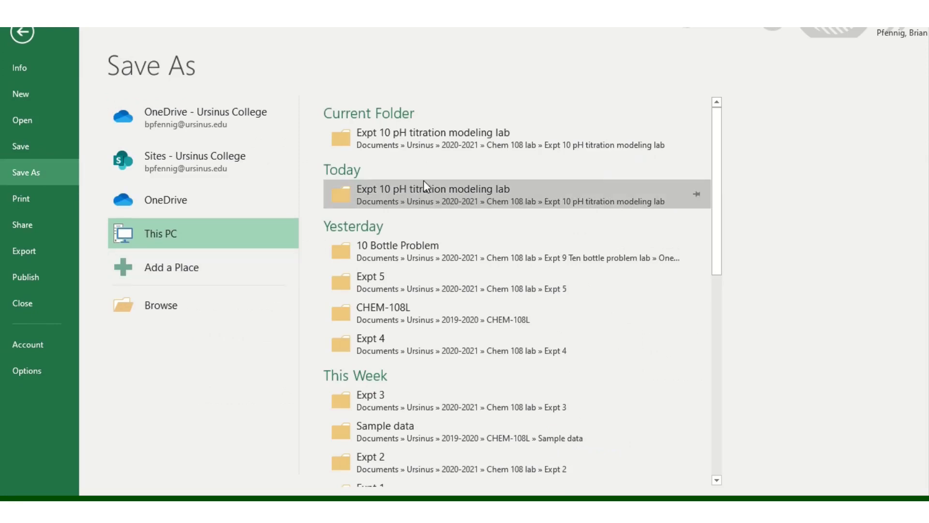
click(454, 146)
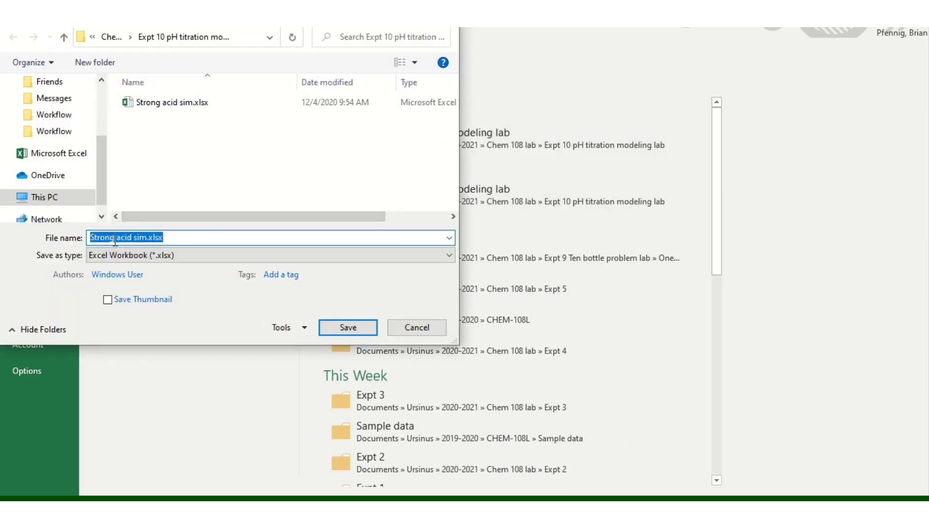
drag(119, 238, 75, 234)
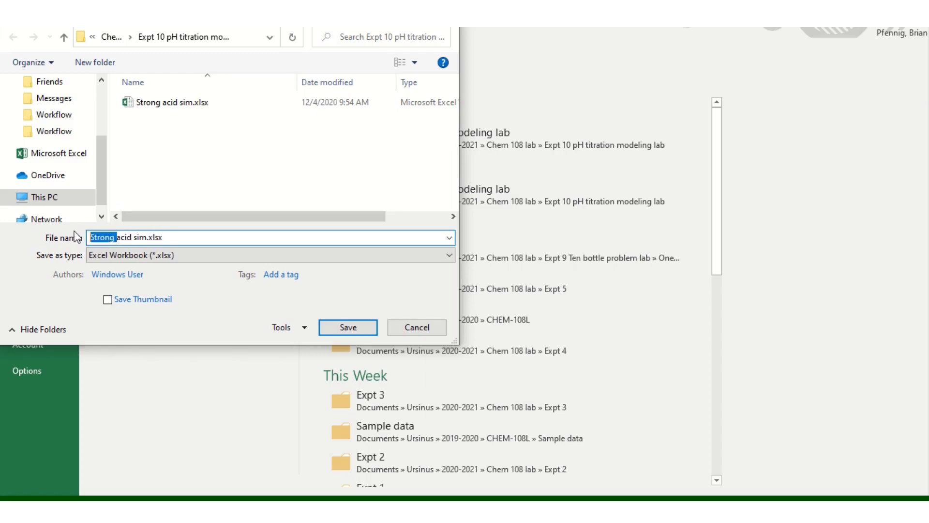
text(Weak)
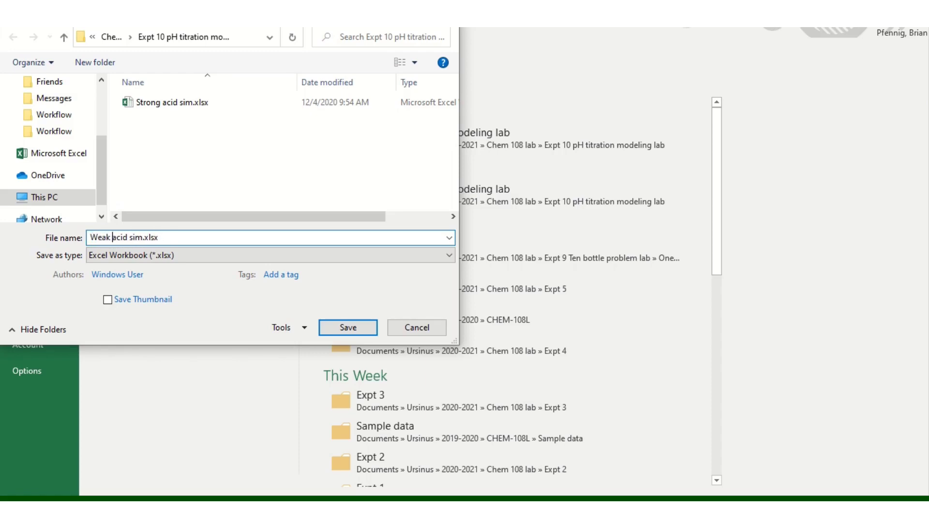
key(Return)
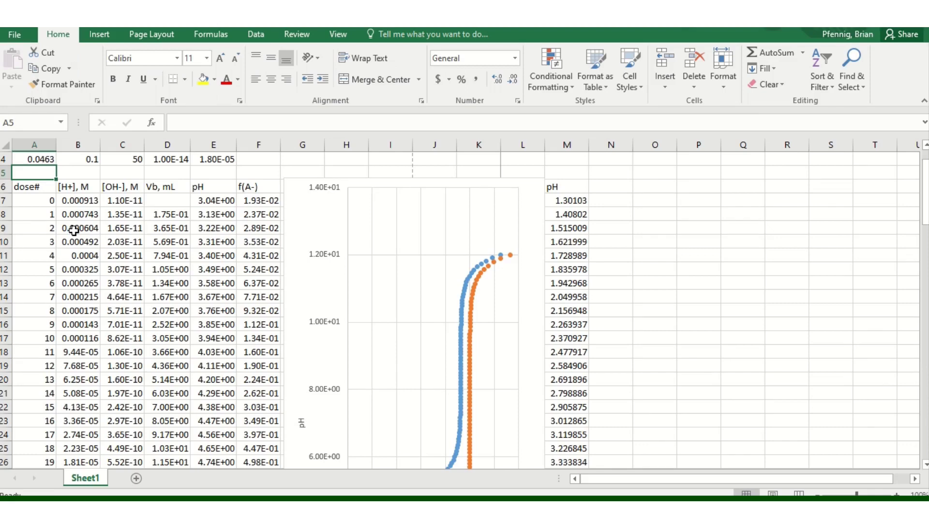
Move the chart about one column to the left so it uncovers the Vb, mL data in column L.
click(353, 207)
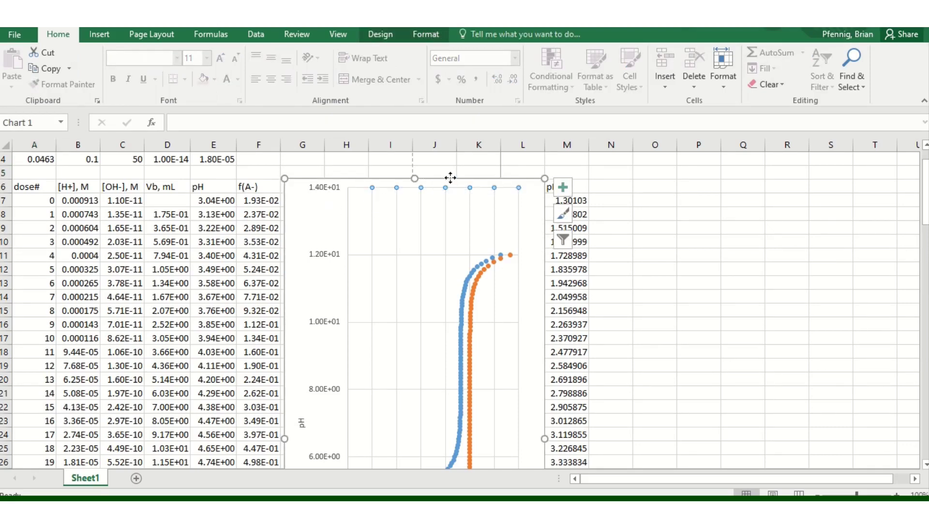
drag(450, 178, 406, 192)
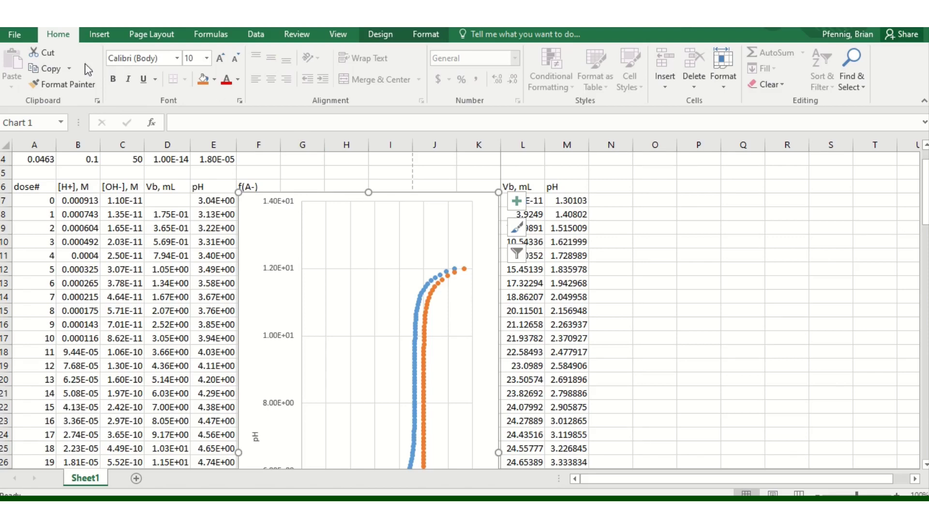
Open the workbook Expt 5 sample data from 2020 video.xlsx from the Expt 5 pH titration lab folder.
click(19, 34)
click(28, 119)
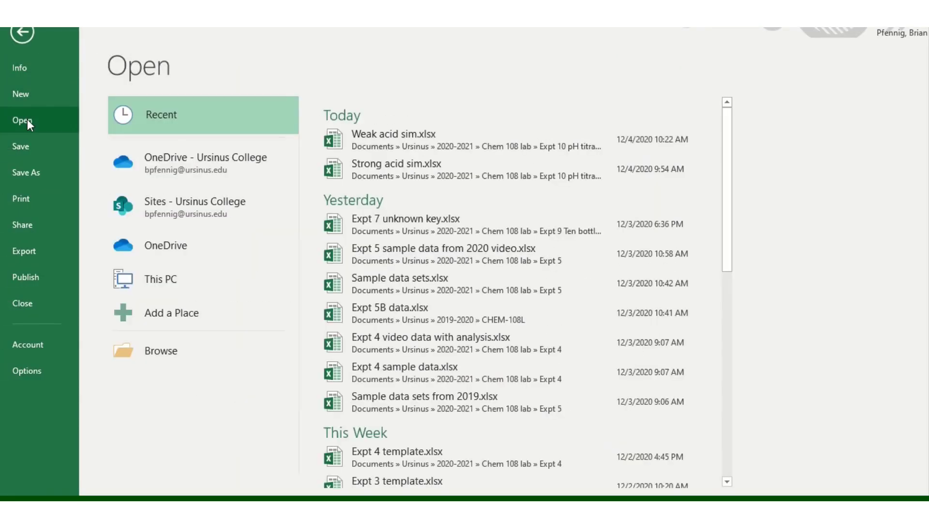
click(173, 350)
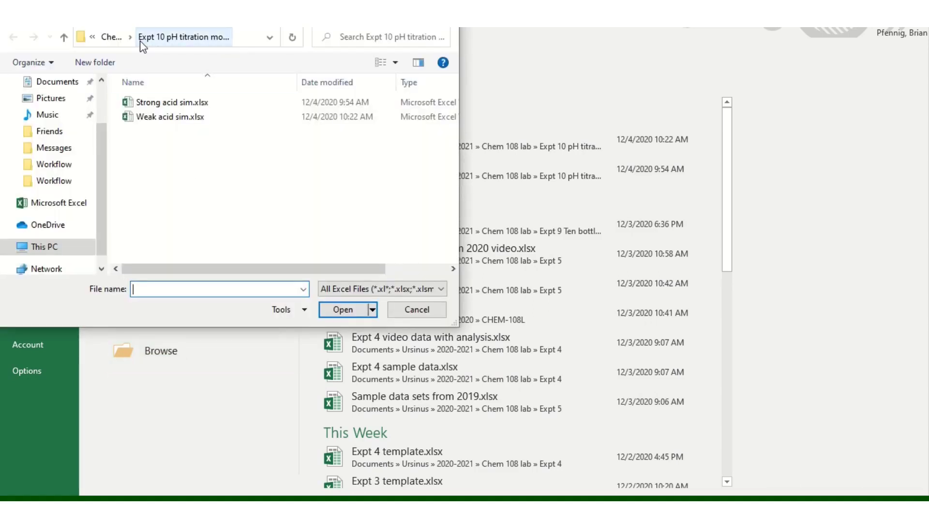
click(114, 37)
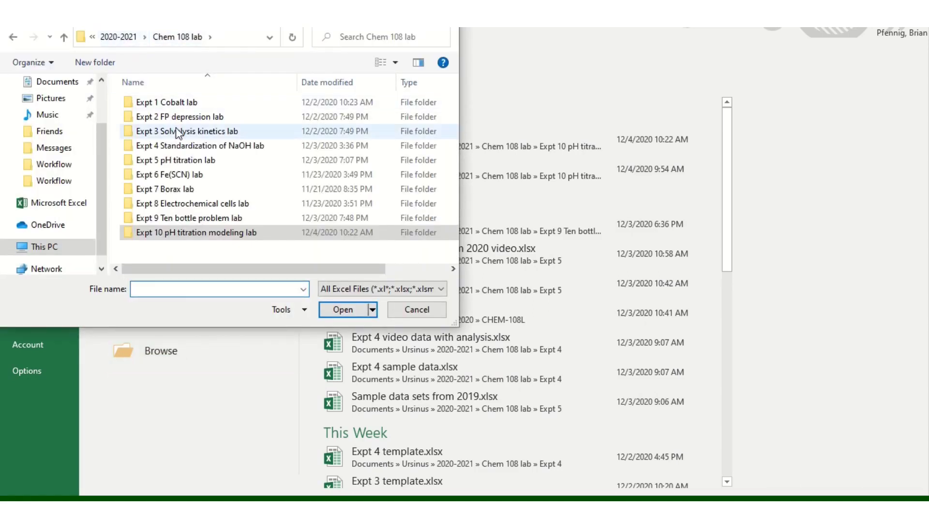
double_click(186, 161)
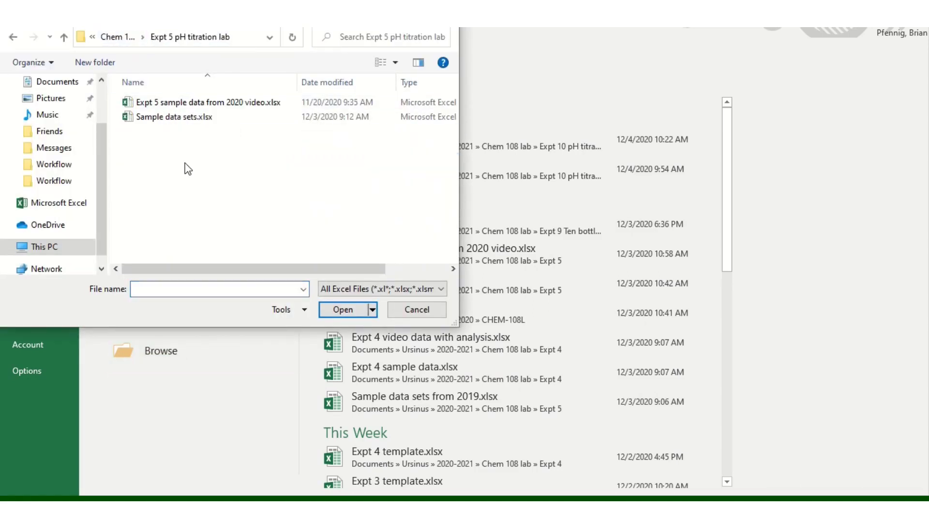
double_click(173, 103)
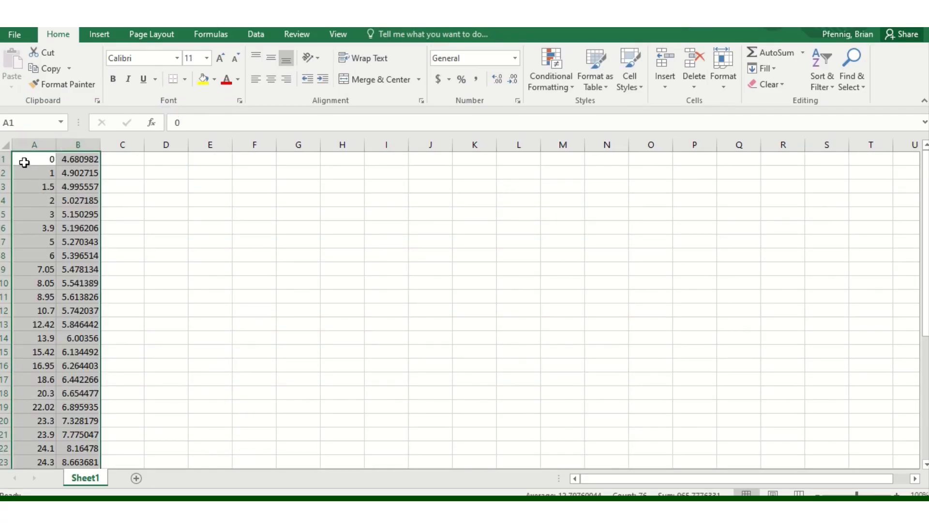
Copy the sample data A1:B38 and paste it over the Vb and pH data starting at L7 in Weak acid sim.xlsx.
drag(25, 161, 76, 325)
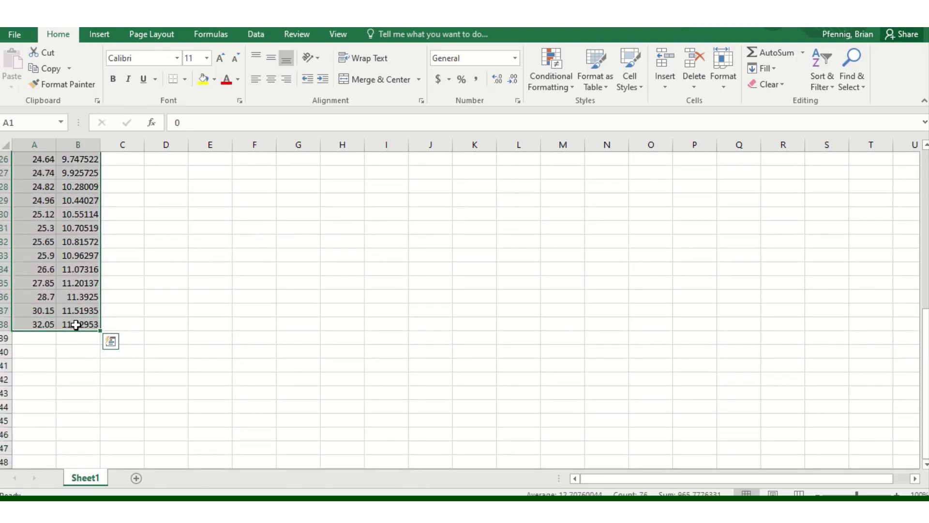
key(ctrl+c)
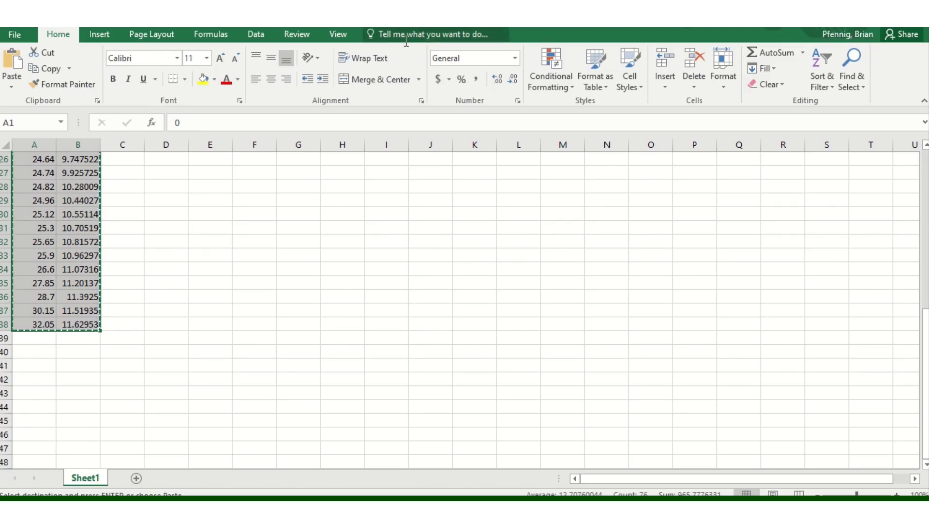
mouse_move(415, 508)
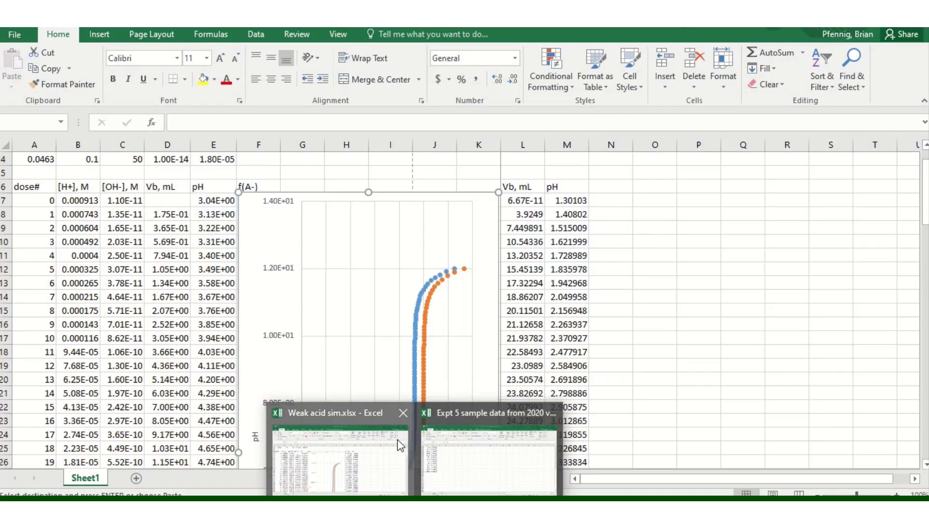
click(397, 440)
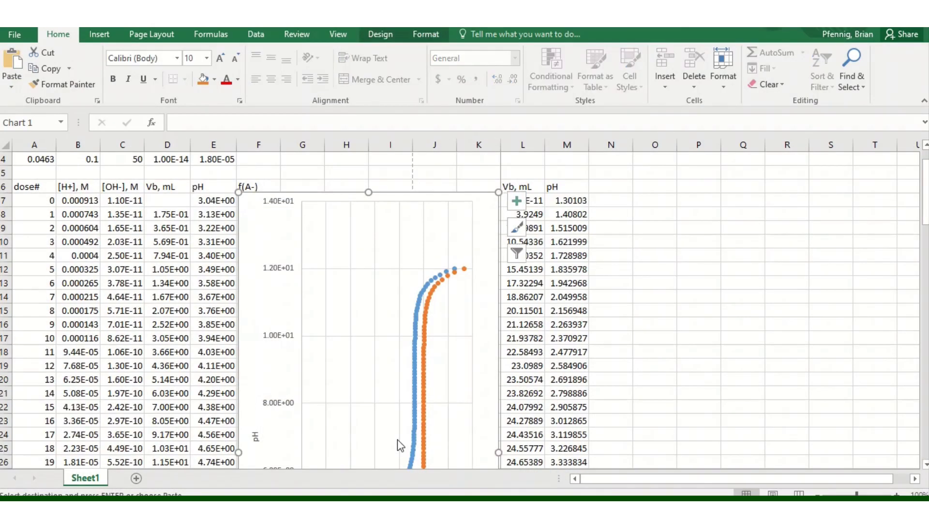
drag(525, 200, 576, 466)
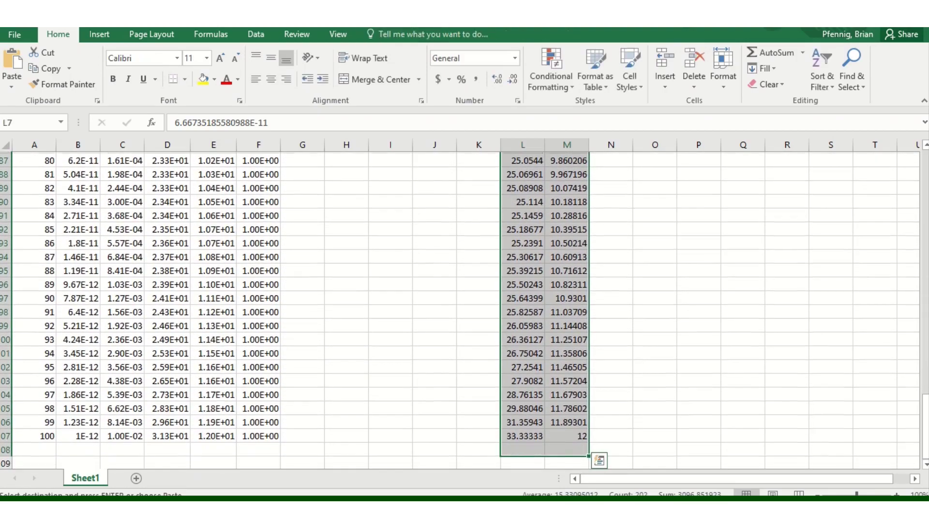
key(ctrl+v)
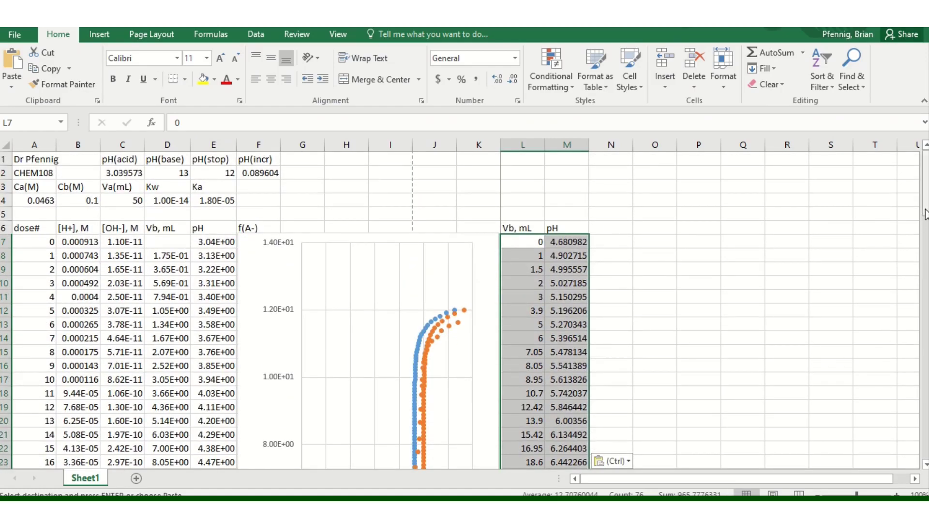
Delete the leftover strong acid values below the pasted data, from L45 down through M107.
drag(925, 213, 926, 305)
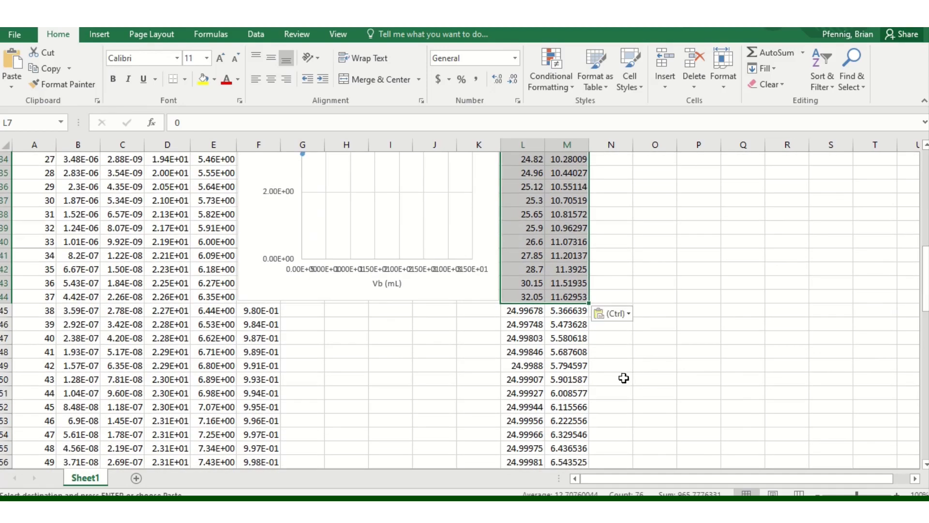
click(517, 314)
drag(517, 313, 584, 460)
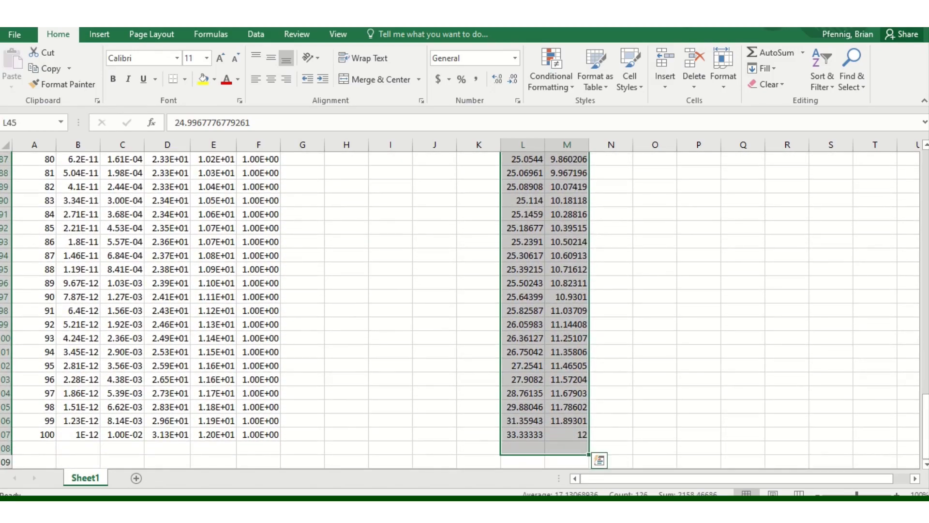
key(Delete)
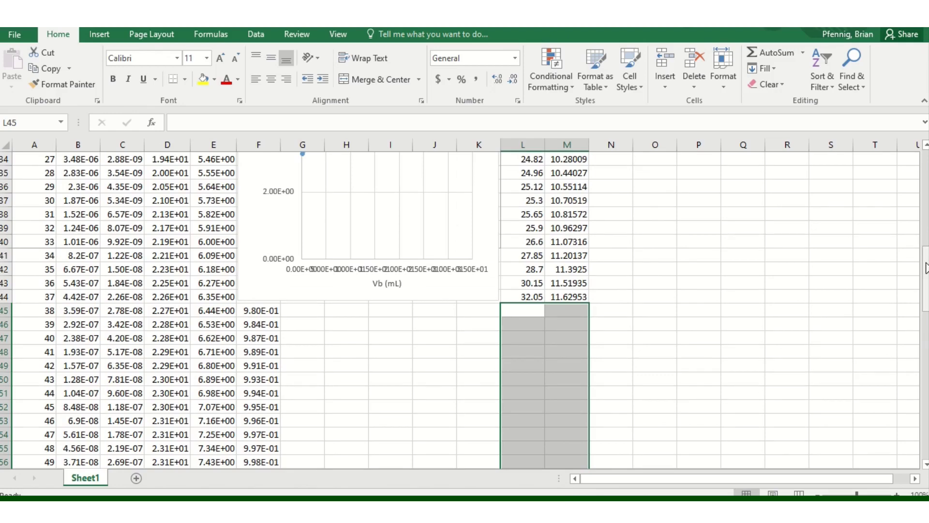
Format the modeled pH series in the titration chart with a solid line and no markers.
drag(925, 259, 925, 192)
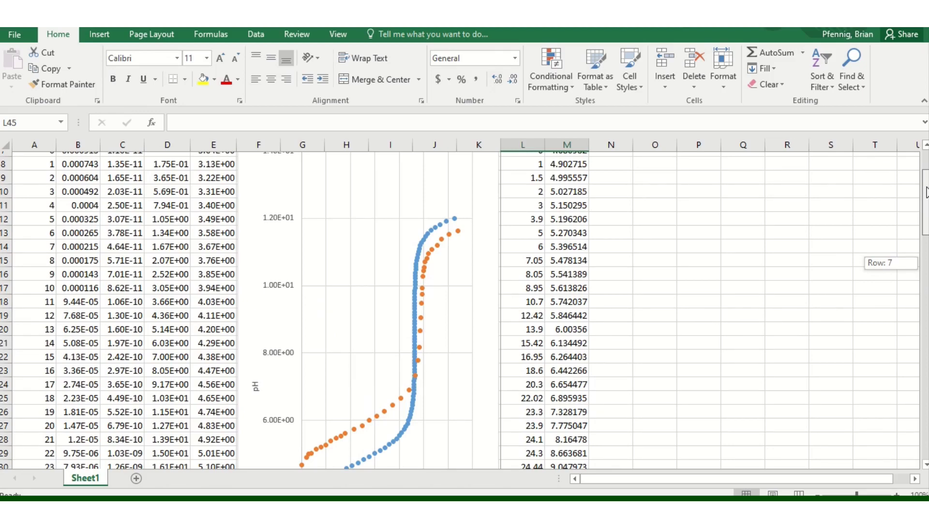
drag(927, 192, 927, 193)
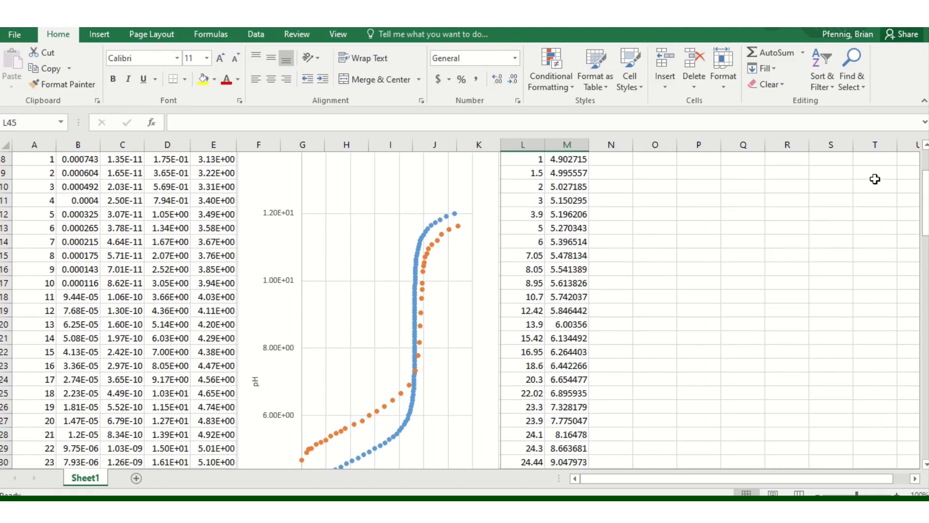
click(427, 229)
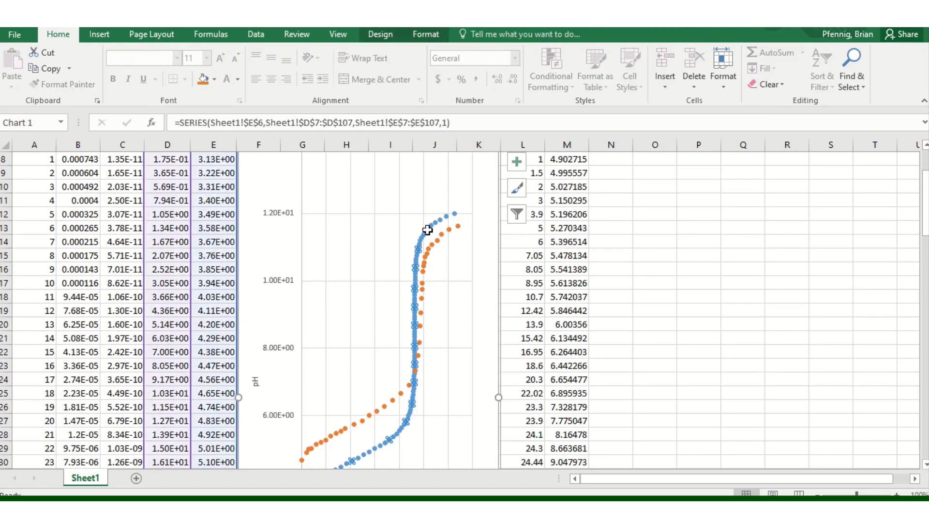
right_click(427, 229)
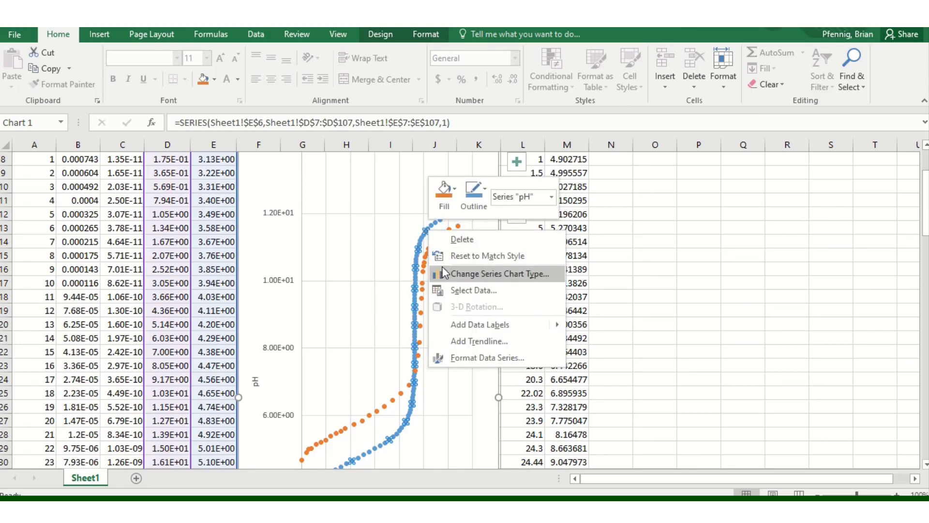
click(478, 358)
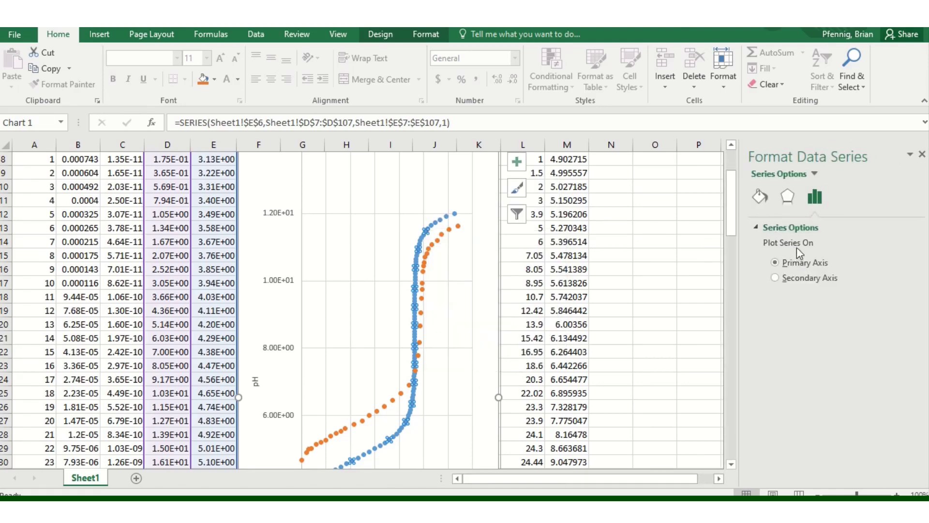
click(756, 196)
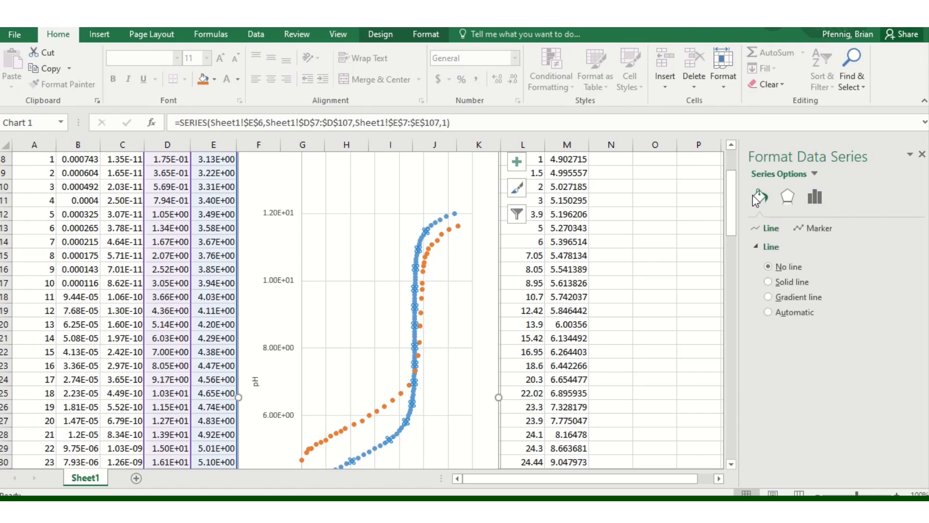
click(770, 282)
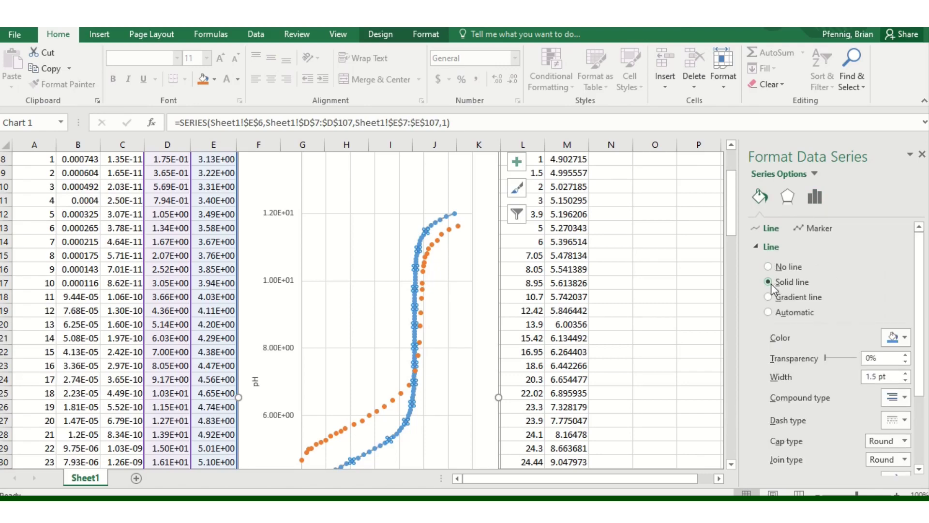
click(817, 232)
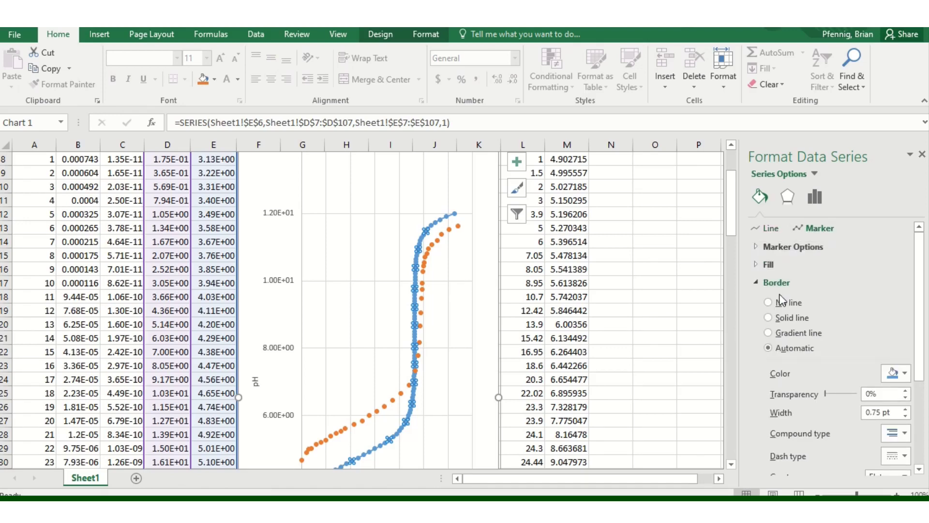
click(762, 245)
click(768, 281)
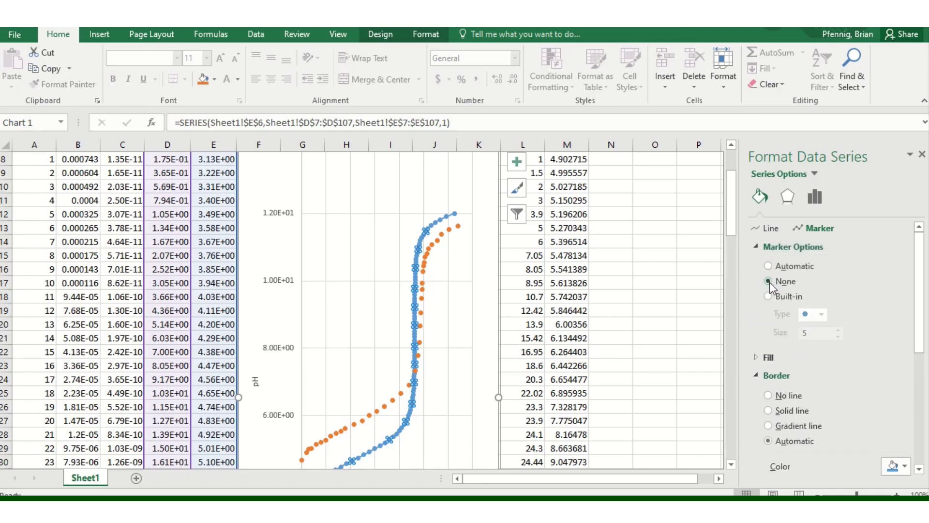
click(480, 327)
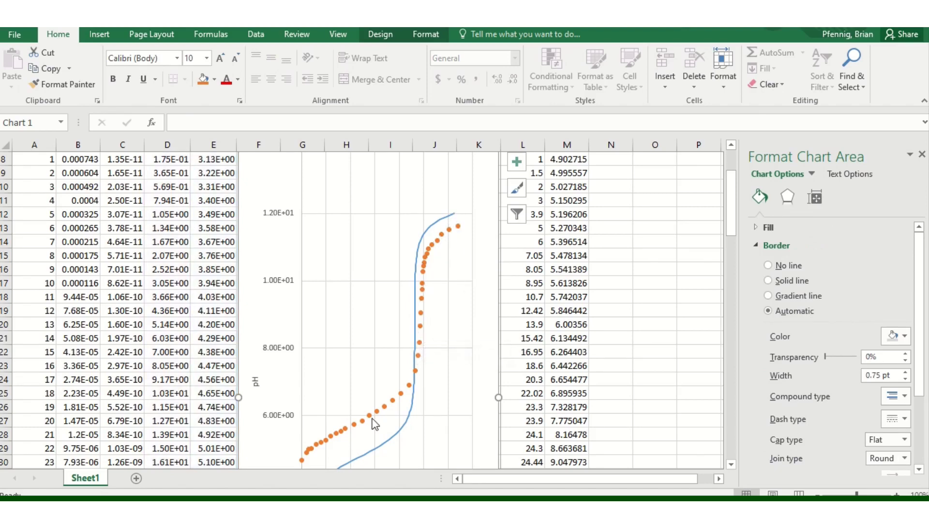
Set the base concentration Cb in B4 to 0.1005 M.
mouse_move(451, 227)
drag(732, 213, 733, 186)
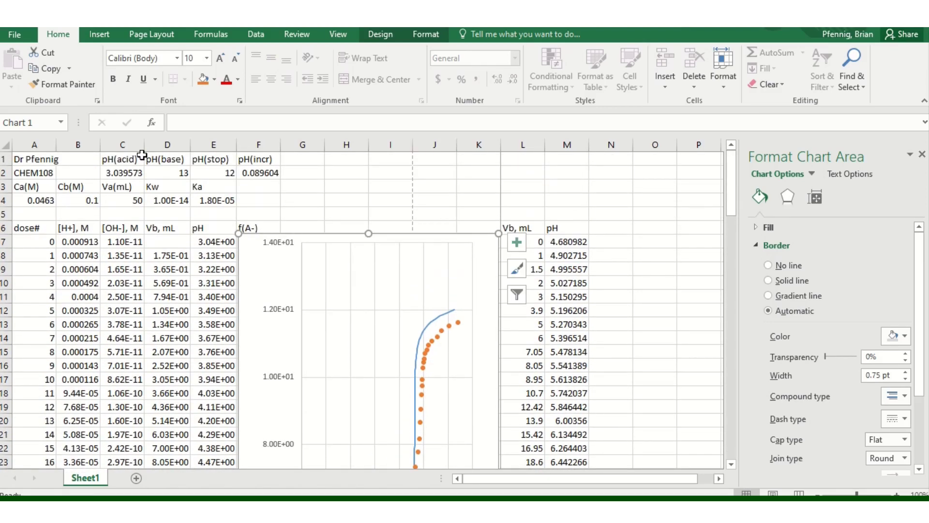
click(86, 201)
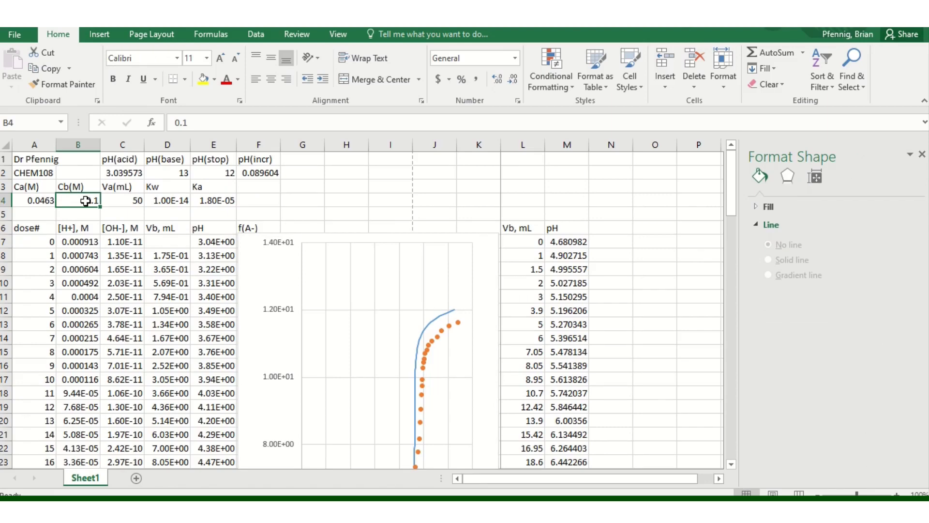
text(.100)
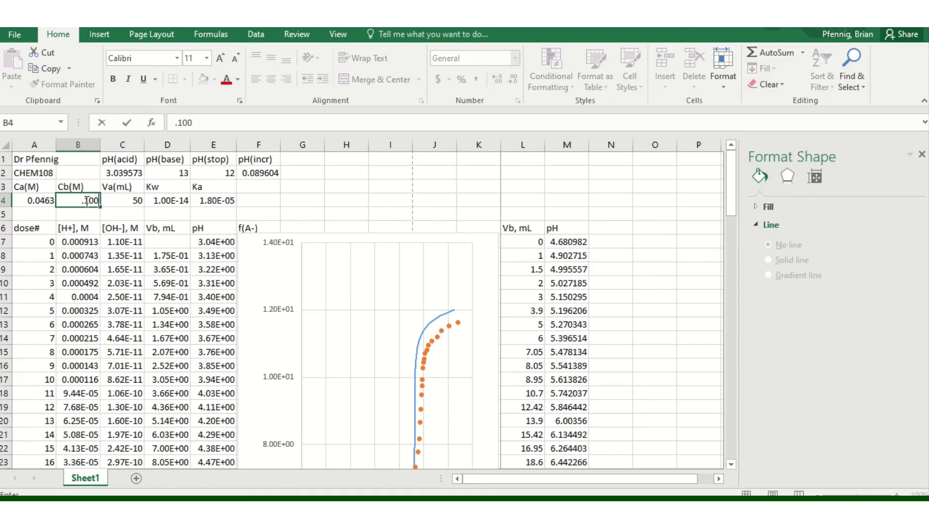
text(5)
key(Return)
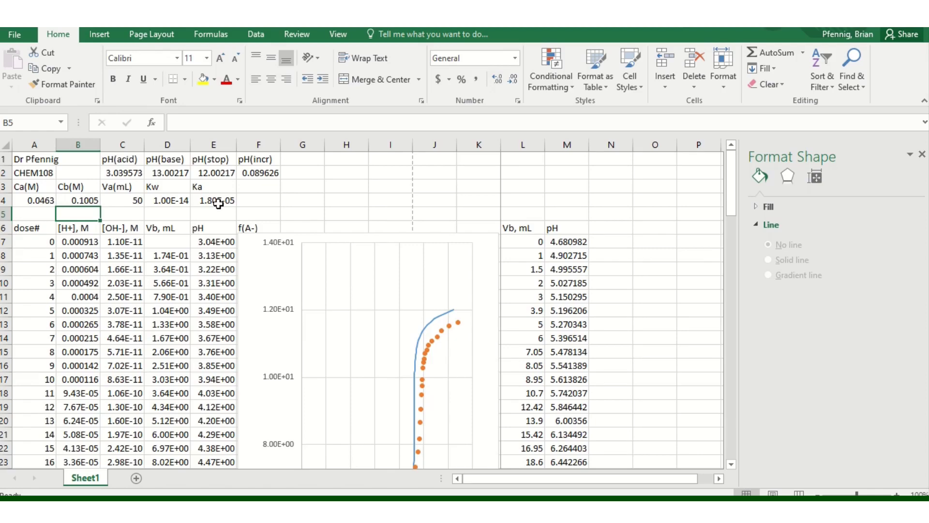
Compare the modeled curve with the experimental points and review the Ca, Ka and Kw parameters in row 4.
drag(737, 183, 737, 155)
drag(731, 207, 736, 169)
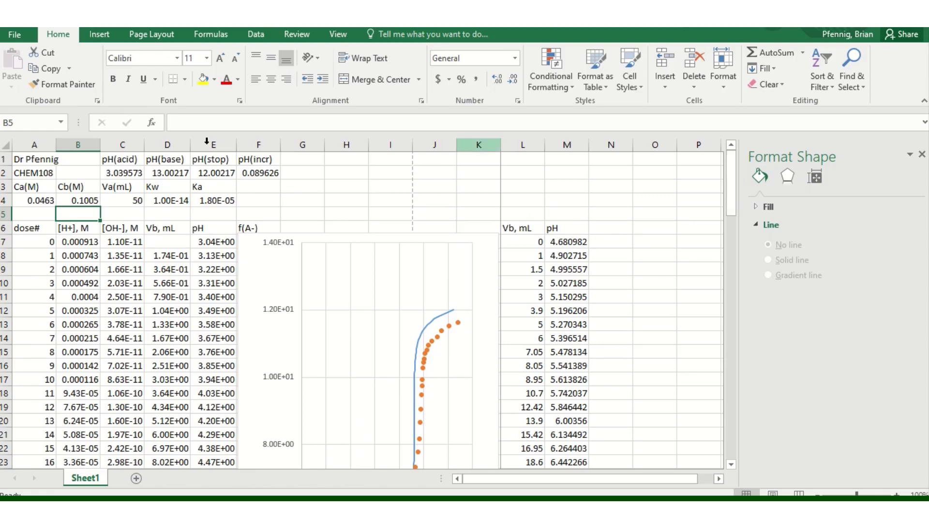
click(31, 203)
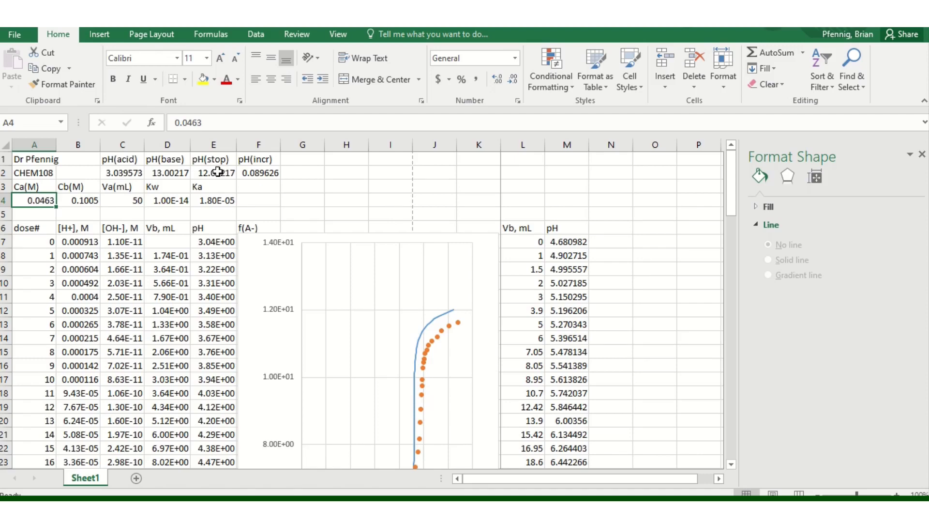
click(220, 202)
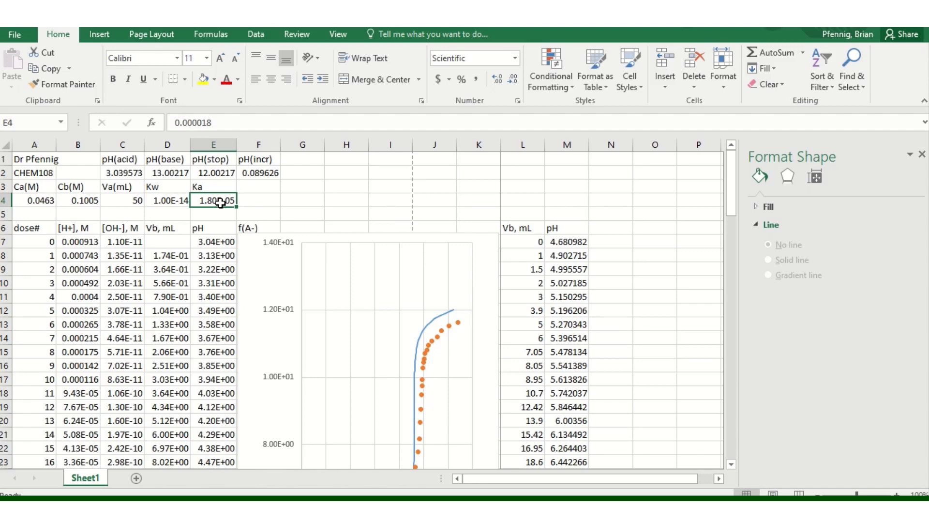
click(171, 203)
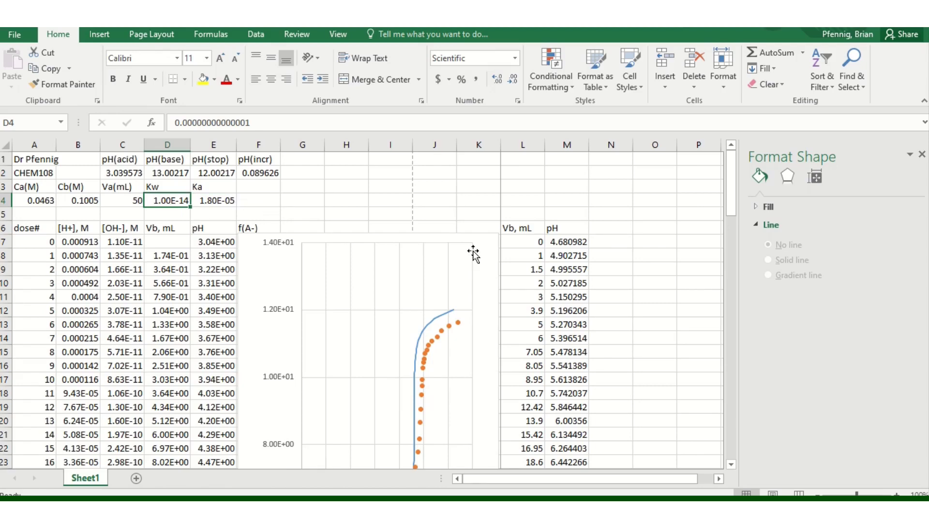
mouse_move(729, 191)
mouse_down()
mouse_move(735, 218)
mouse_move(747, 192)
mouse_up()
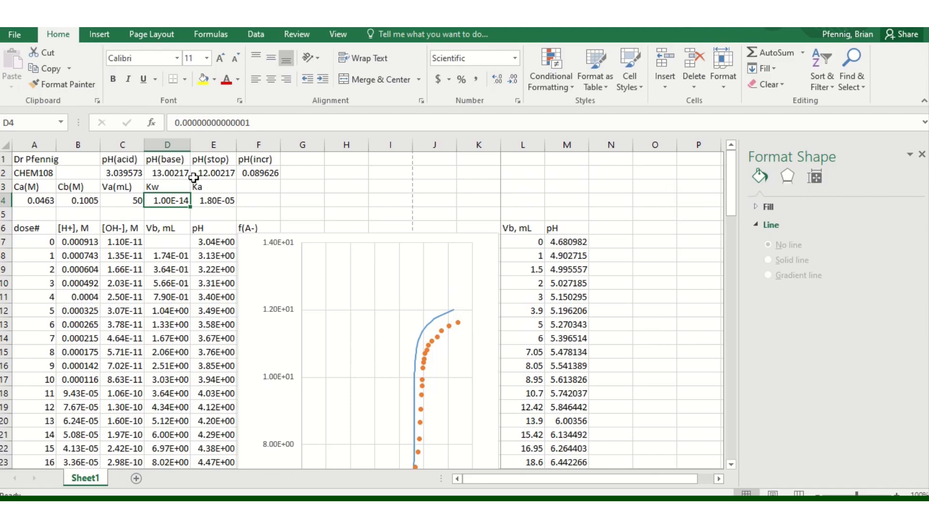
Try an acid concentration Ca of 0.05 M in A4 and check the curve's fit to the experimental points.
click(41, 204)
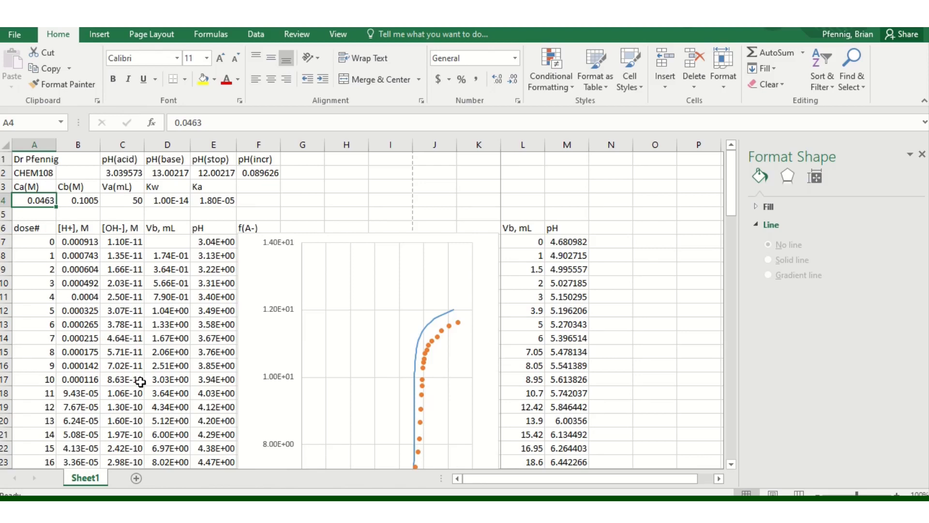
text(.05)
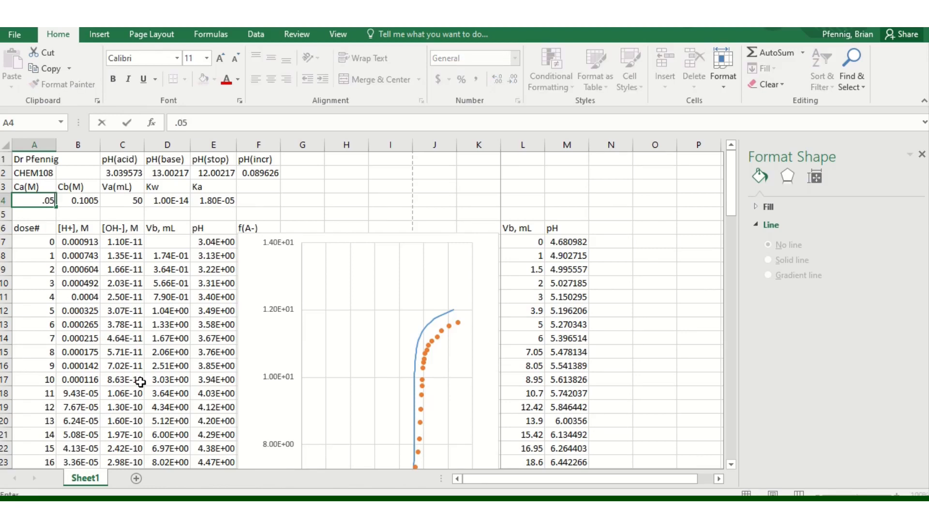
key(Return)
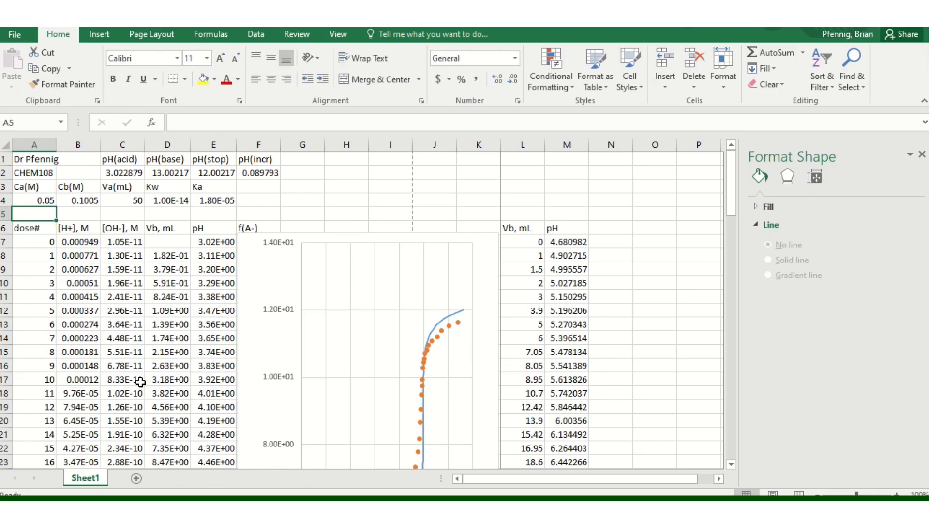
mouse_move(737, 207)
mouse_down()
mouse_move(737, 218)
mouse_move(736, 199)
mouse_up()
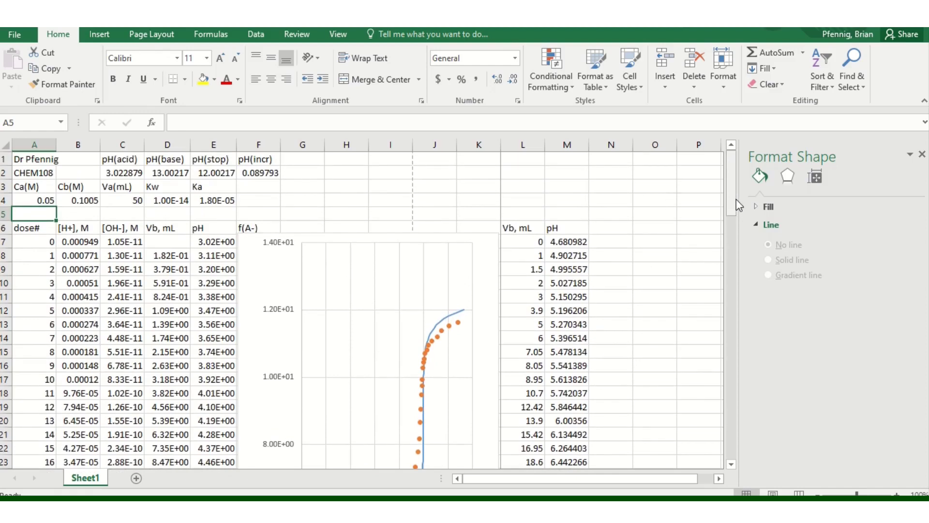
Set the acid concentration Ca in A4 to 0.049 M and check the fit at the equivalence point.
click(38, 203)
text(0.049)
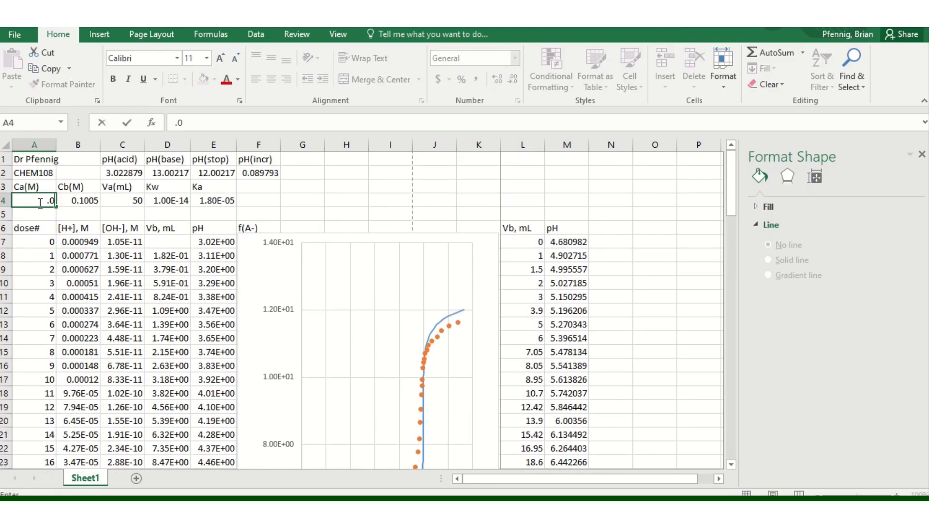
key(Return)
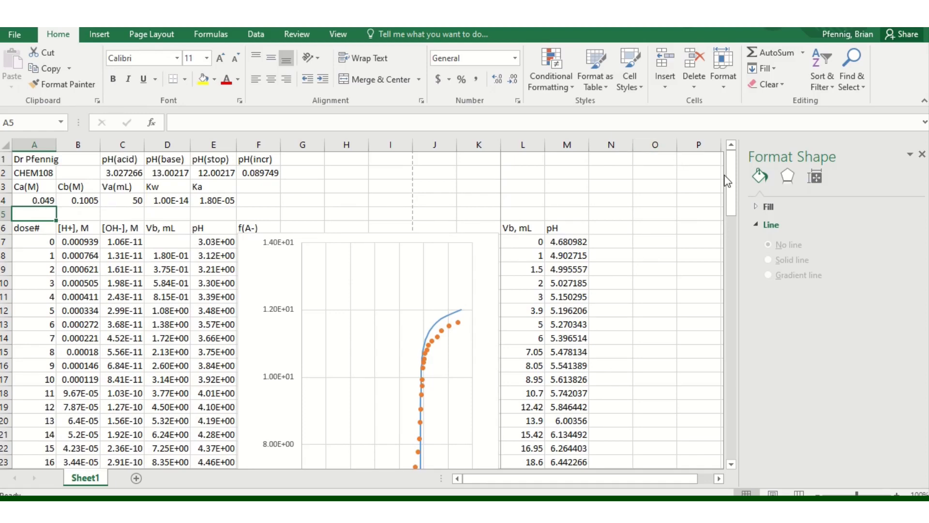
mouse_move(733, 182)
mouse_down()
mouse_move(734, 204)
mouse_move(736, 178)
mouse_up()
Set the acid dissociation constant Ka in E4 to 2e-6 and check the curve against the experimental points.
click(221, 203)
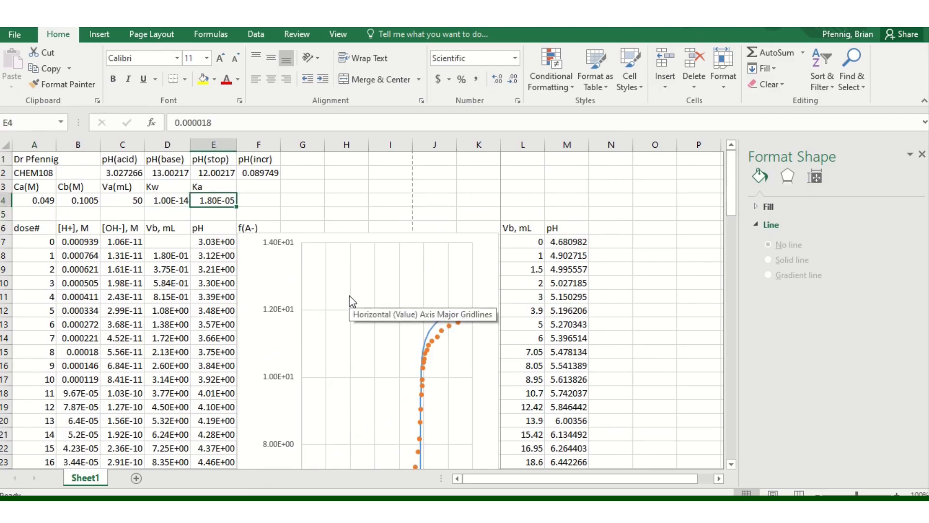
text(2e-6)
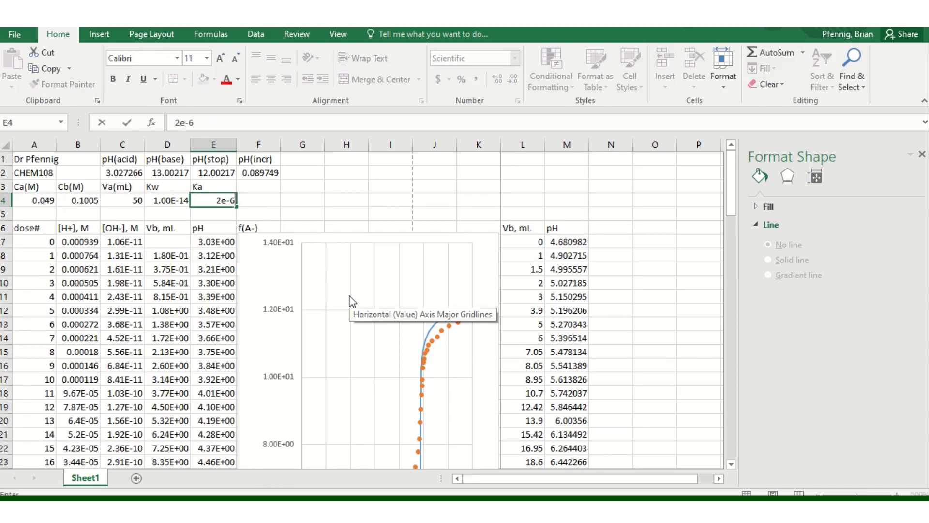
key(Return)
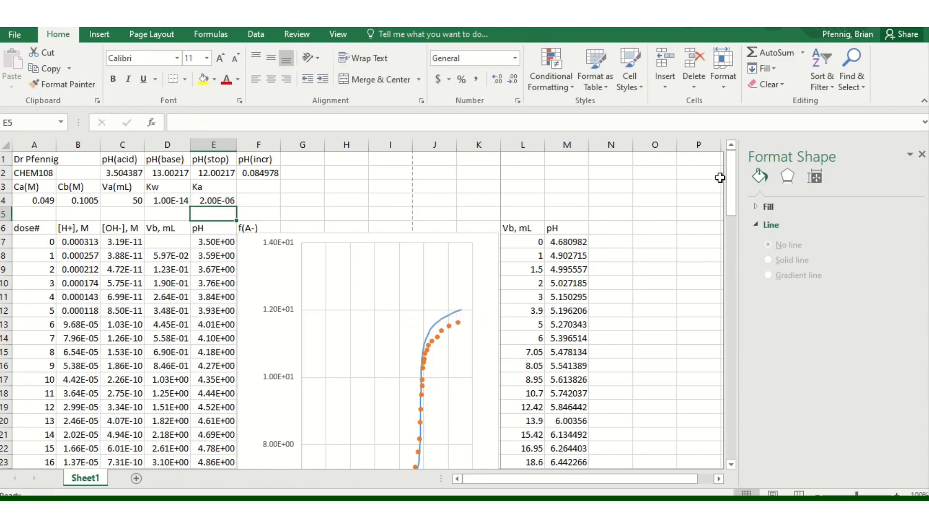
mouse_move(733, 184)
mouse_down()
mouse_move(737, 210)
mouse_move(740, 177)
mouse_up()
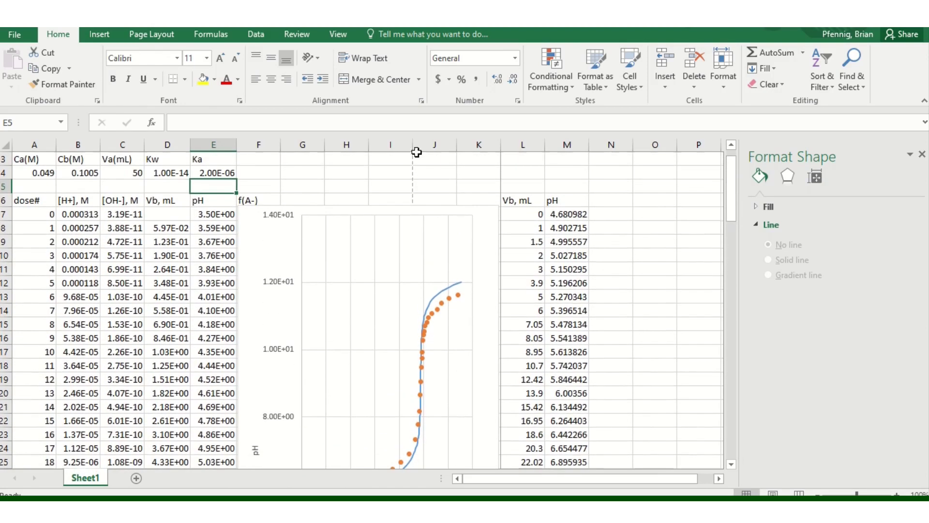
Try a Ka of 2e-7 in E4 and set it back to 2e-6.
click(219, 172)
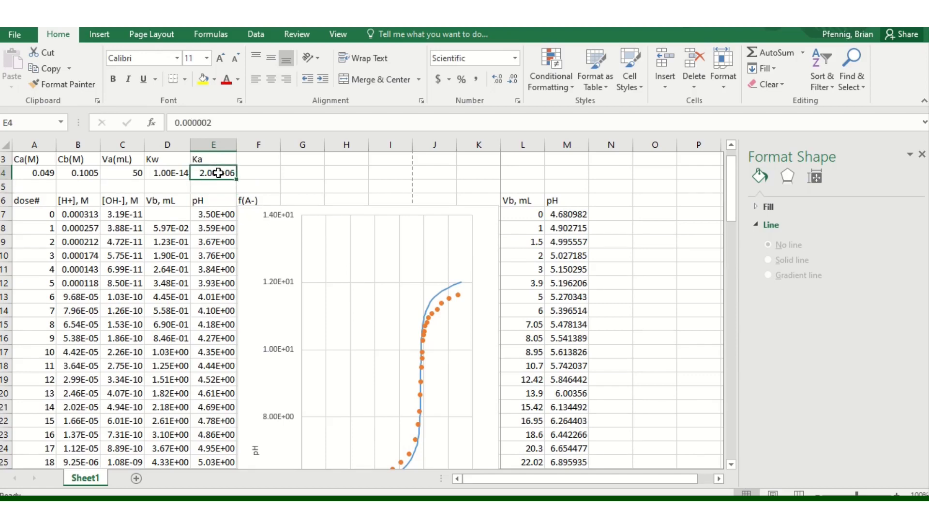
double_click(219, 173)
text(2e-7)
key(Return)
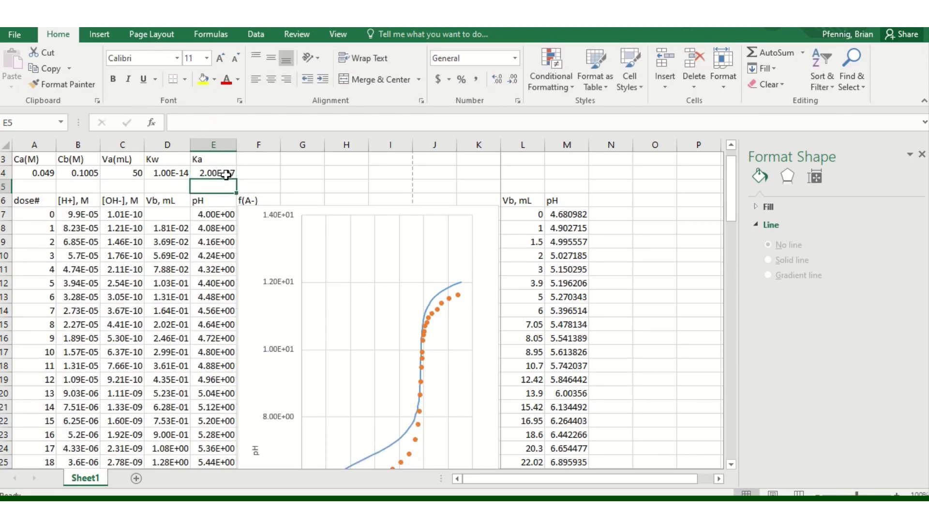
click(218, 175)
text(2e-6)
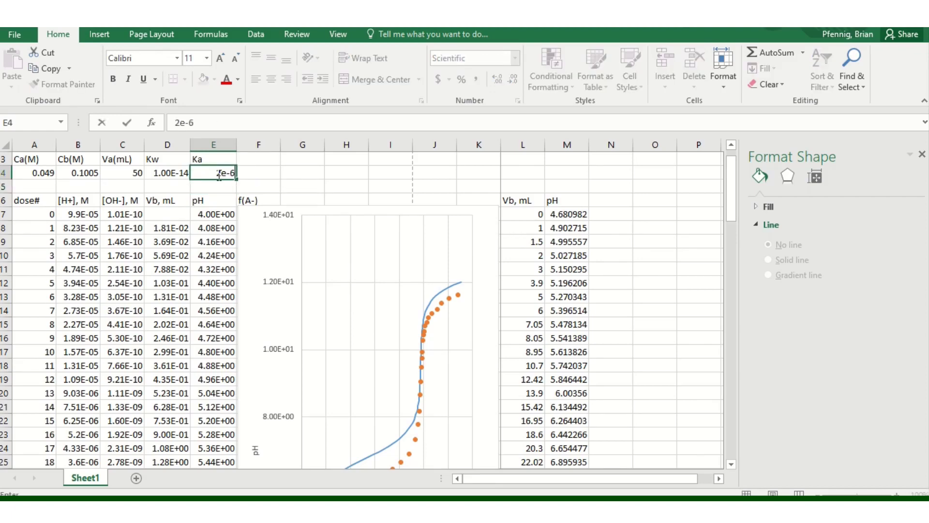
key(Return)
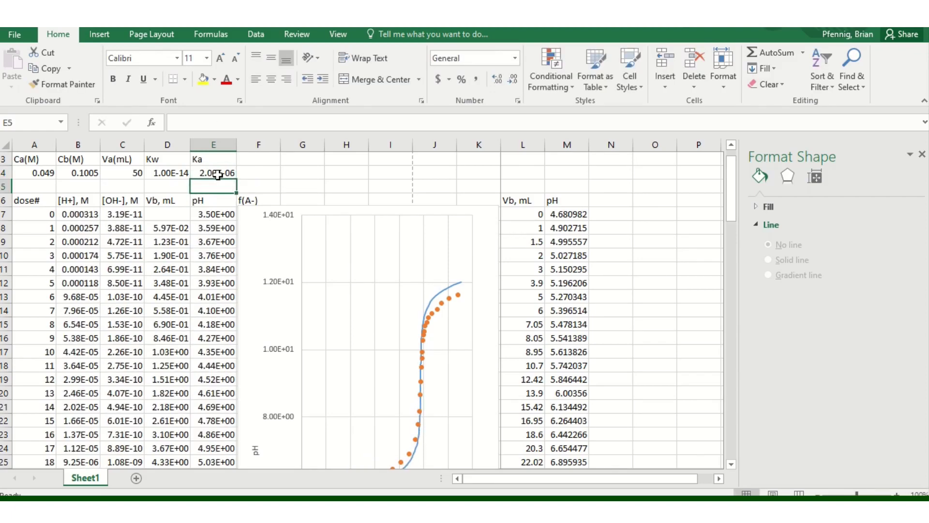
Try a Kw of 5e-13 in D4, check the curve's fit, and set Kw back to 1e-14.
mouse_move(735, 179)
mouse_down()
mouse_move(742, 195)
mouse_move(740, 174)
mouse_up()
click(176, 200)
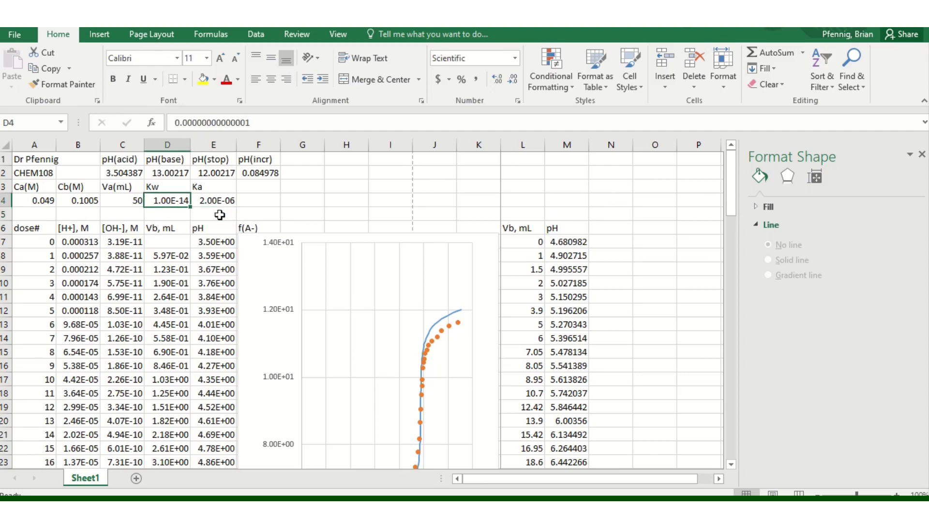
text(5e-13)
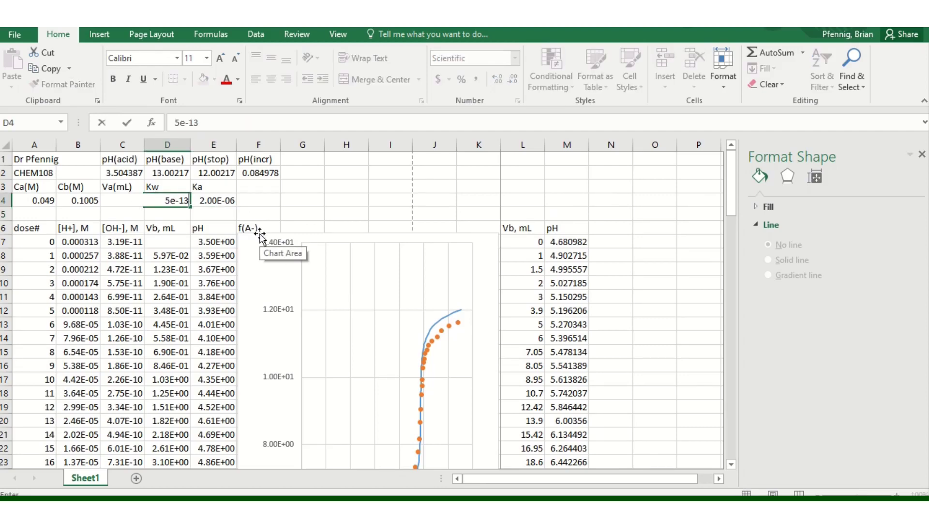
key(Return)
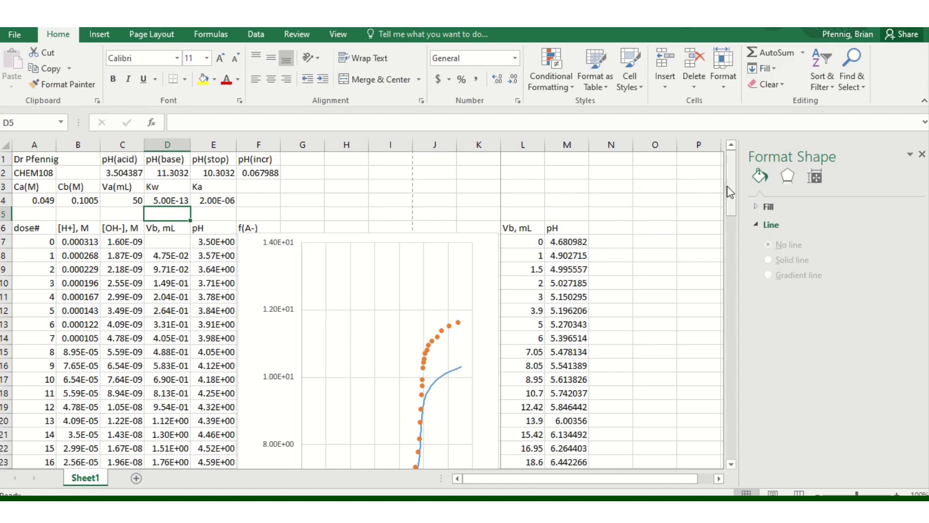
drag(732, 187, 733, 189)
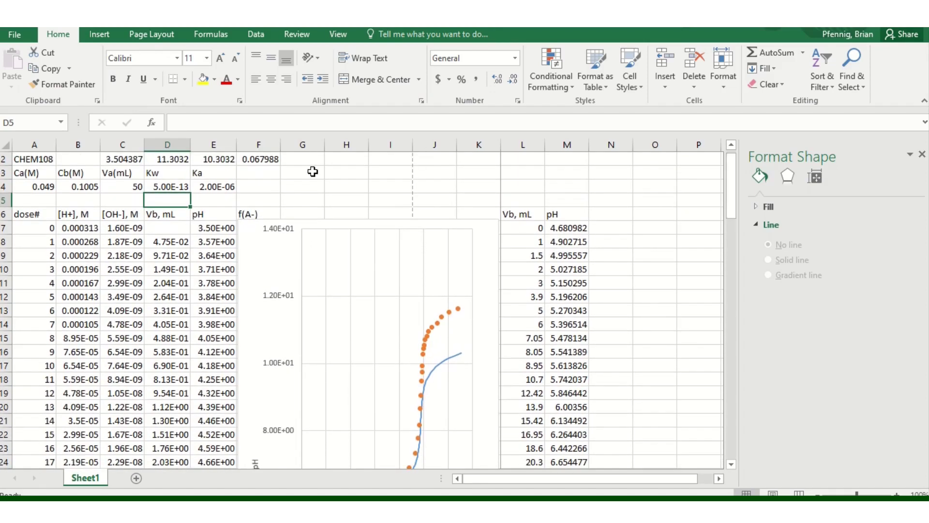
click(184, 186)
text(1e-14)
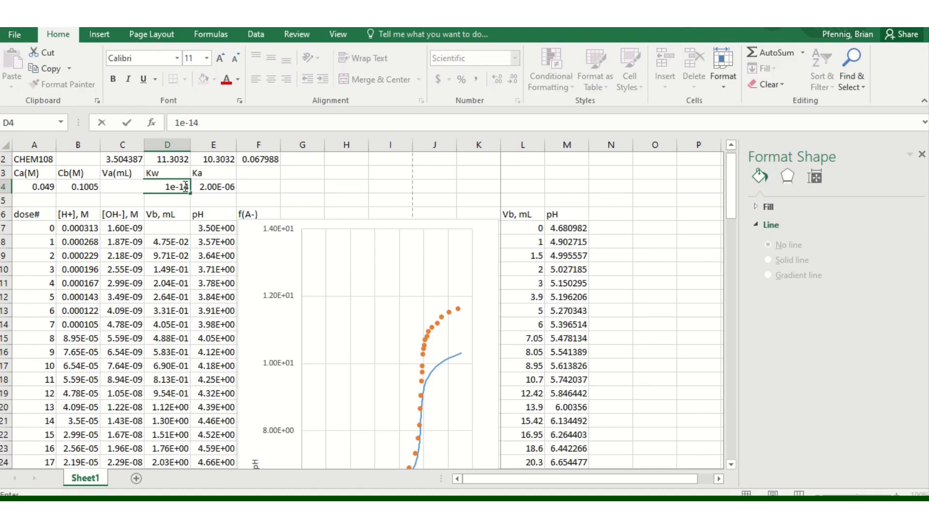
key(Return)
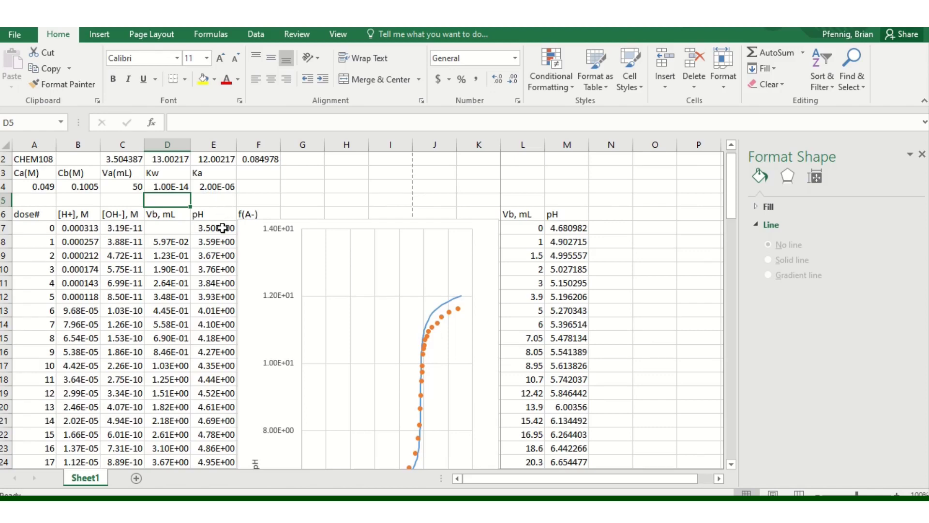
Try a Kw of 5e-14 in D4 and compare the curve with the experimental points past equivalence.
click(176, 187)
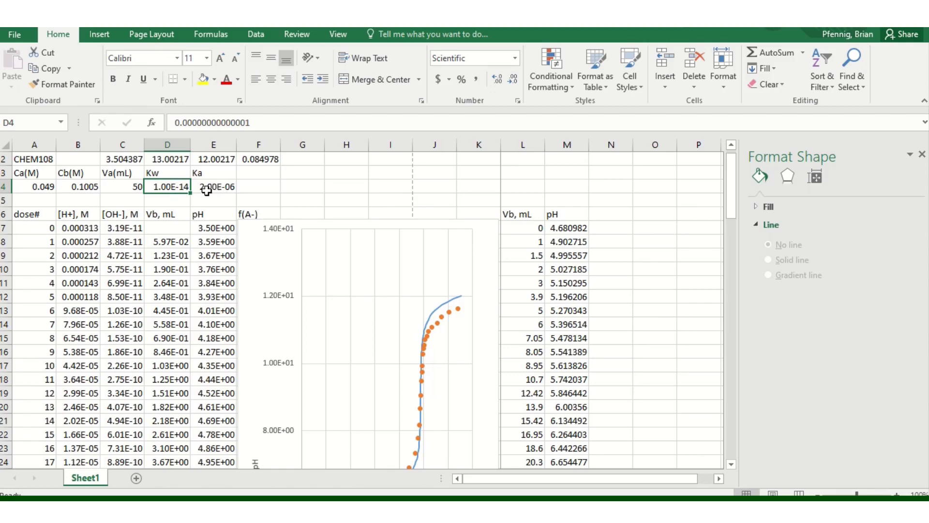
key(F2)
key(shift+Home)
text(5e-15)
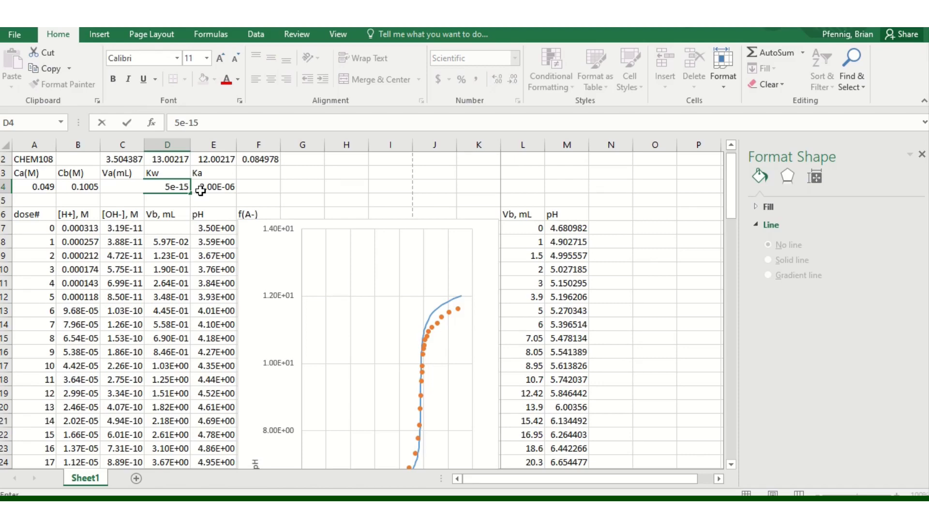
key(BackSpace)
text(4)
key(Return)
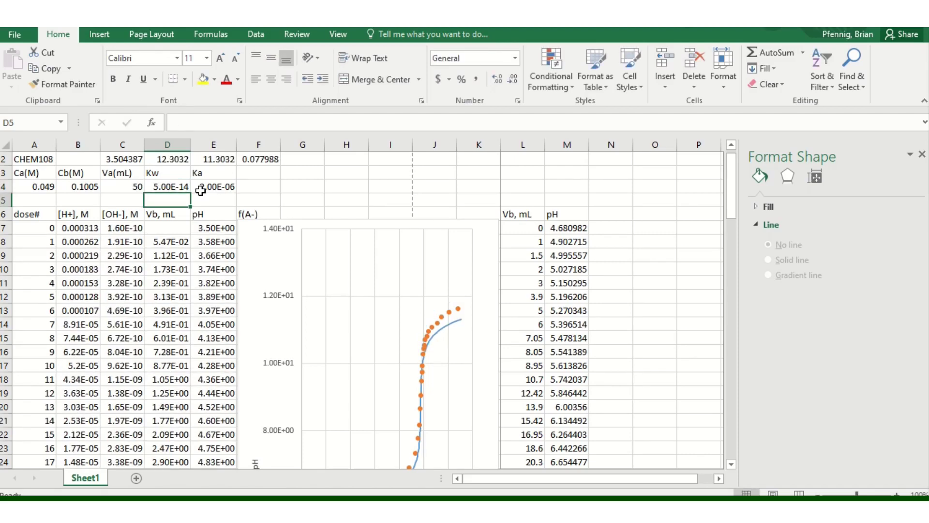
Try Kw values of 4e-14 and 3e-14 in D4 against the experimental points.
click(168, 187)
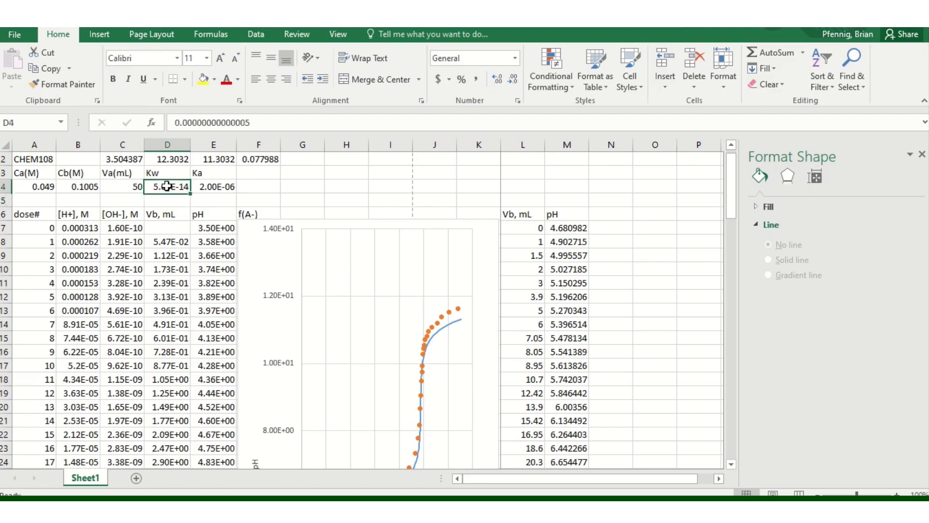
text(4e-14)
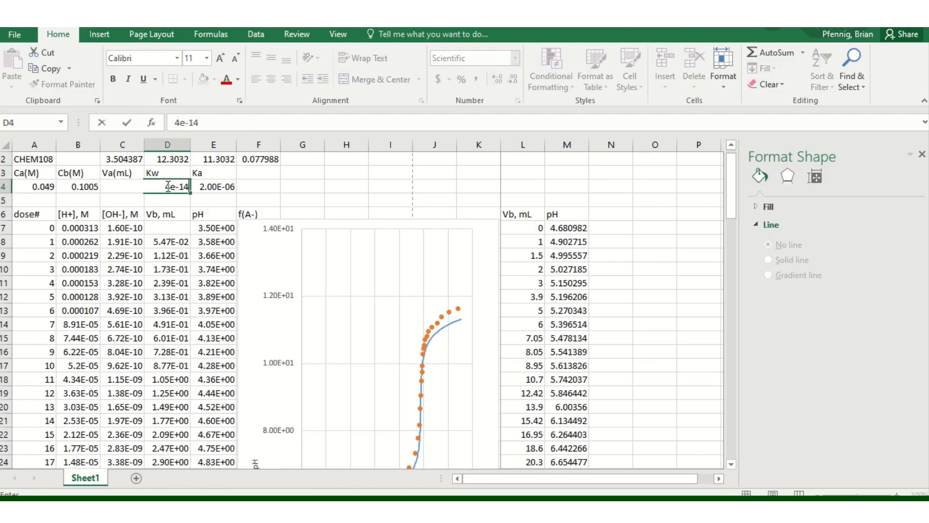
key(Return)
click(167, 186)
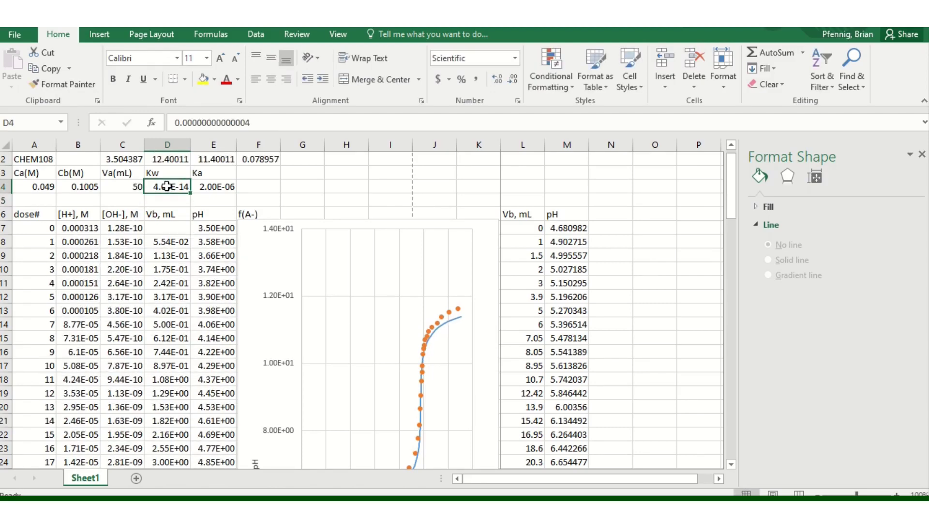
text(3e-14)
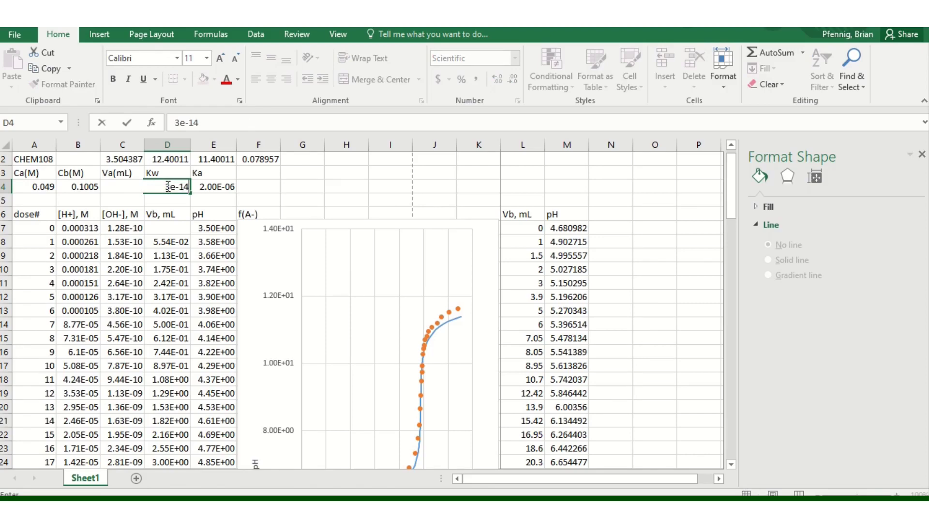
key(Return)
Set Kw in D4 to 2e-14 and check the curve's fit to the experimental points.
click(167, 186)
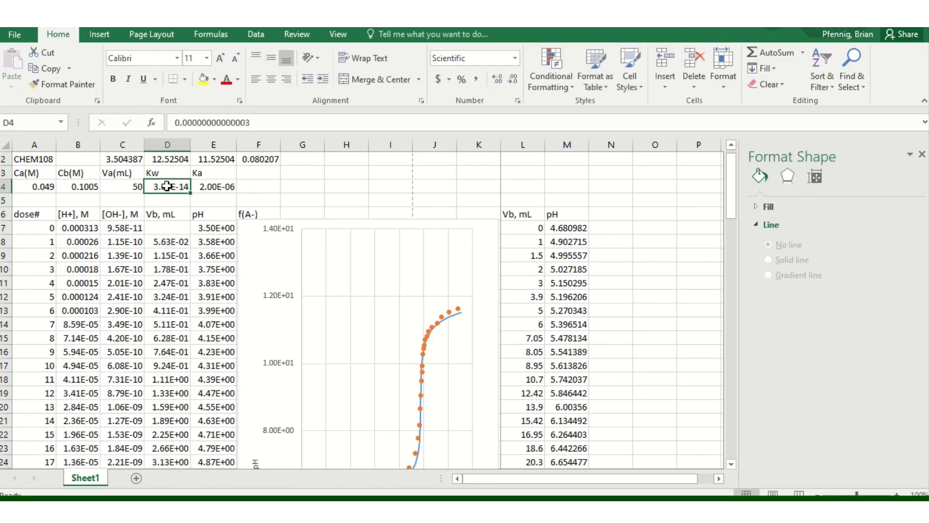
text(2e-14)
key(Return)
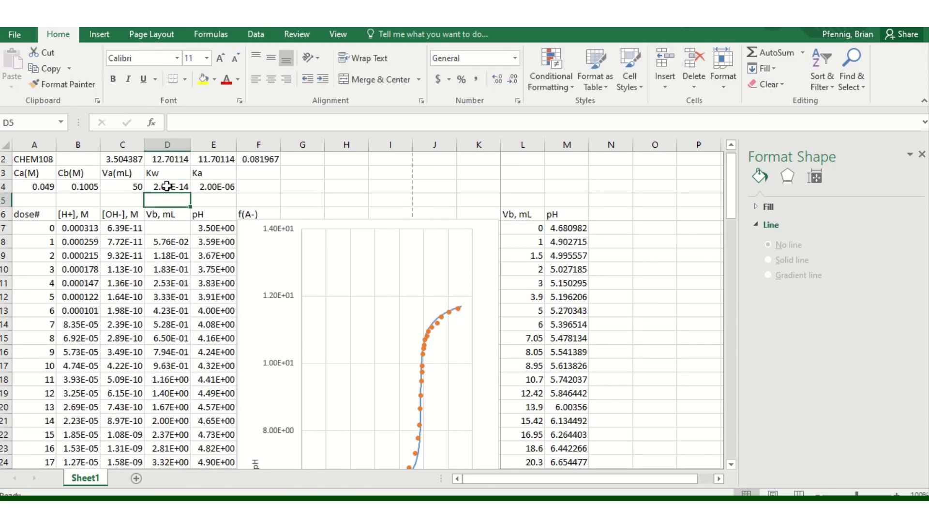
mouse_move(733, 178)
mouse_down()
mouse_move(733, 213)
mouse_move(741, 194)
mouse_up()
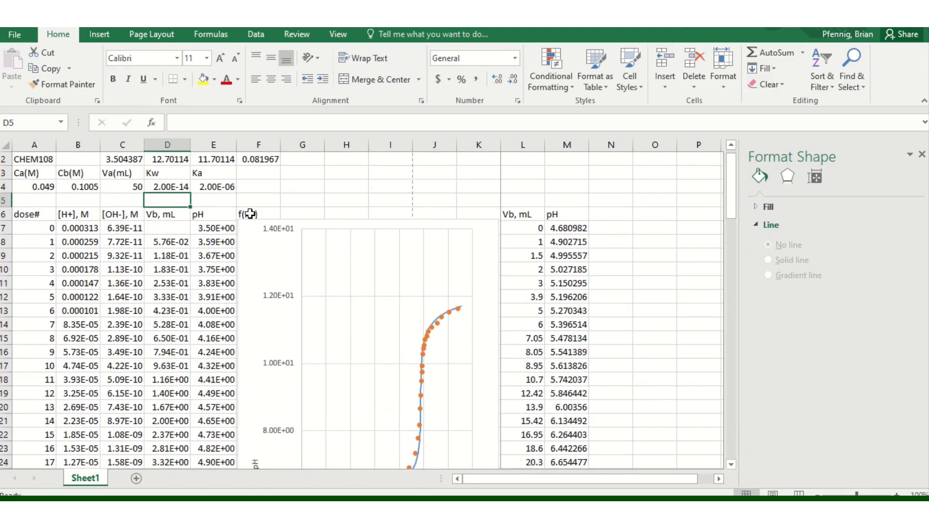
Re-enter a Ka of 2e-6 in E4.
click(228, 186)
text(2e-6)
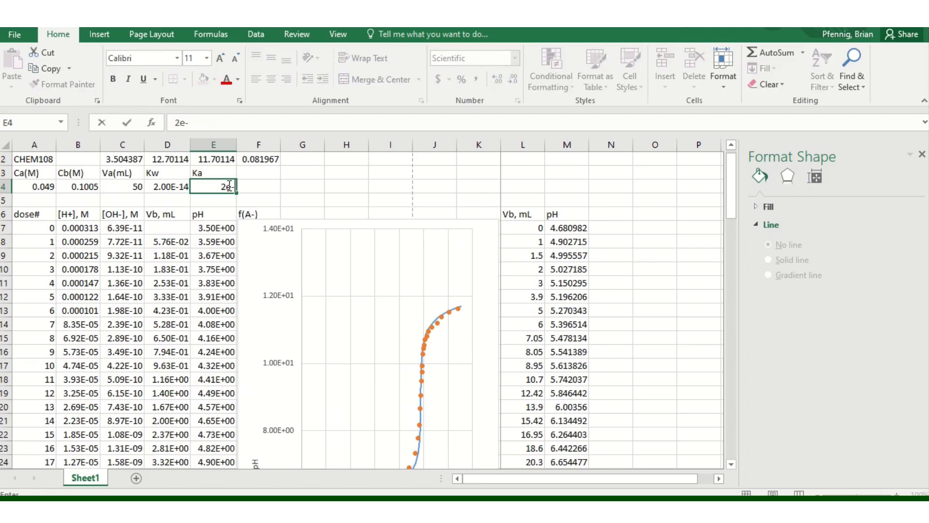
key(Return)
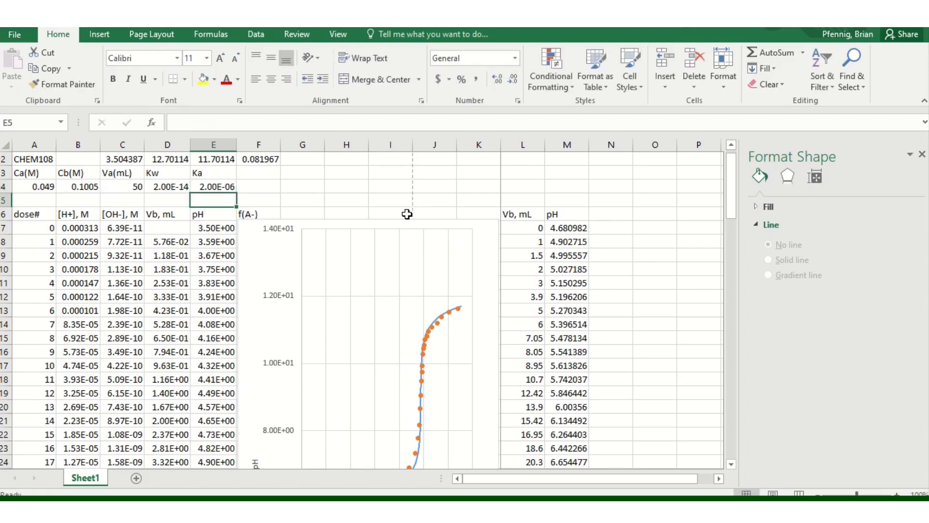
Move the titration chart up and to the right so it uncovers the f(A-) column.
click(405, 236)
click(393, 217)
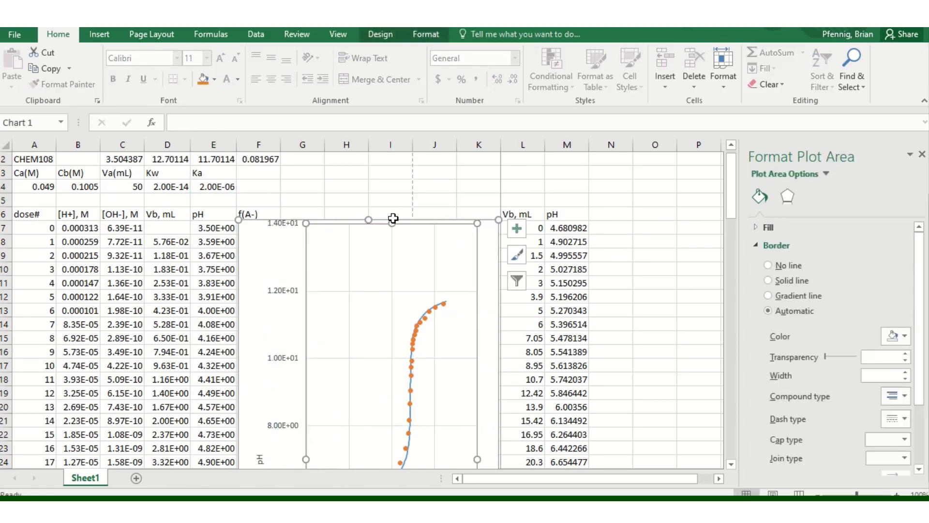
drag(392, 217, 450, 164)
Try Ka values of 3e-6 and 1e-6 in E4 and compare the buffer region with the experimental points.
click(220, 200)
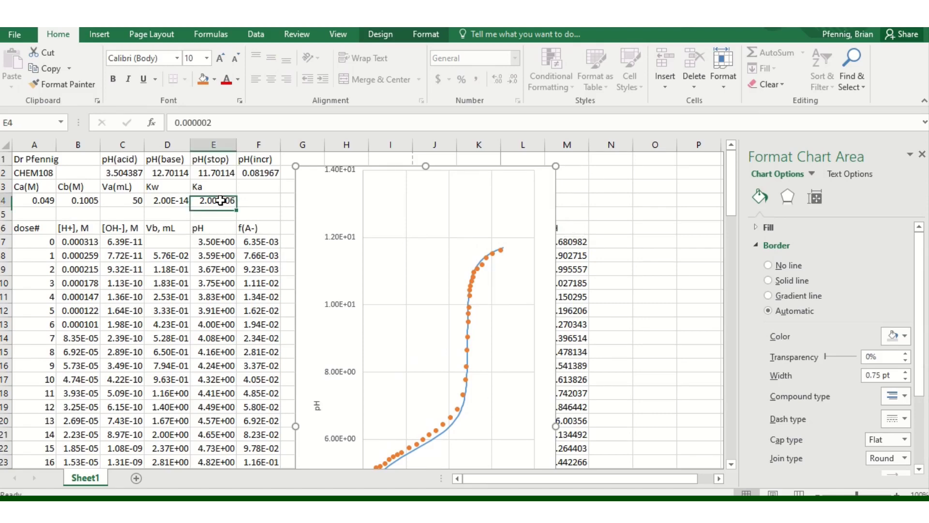
text(3e-6)
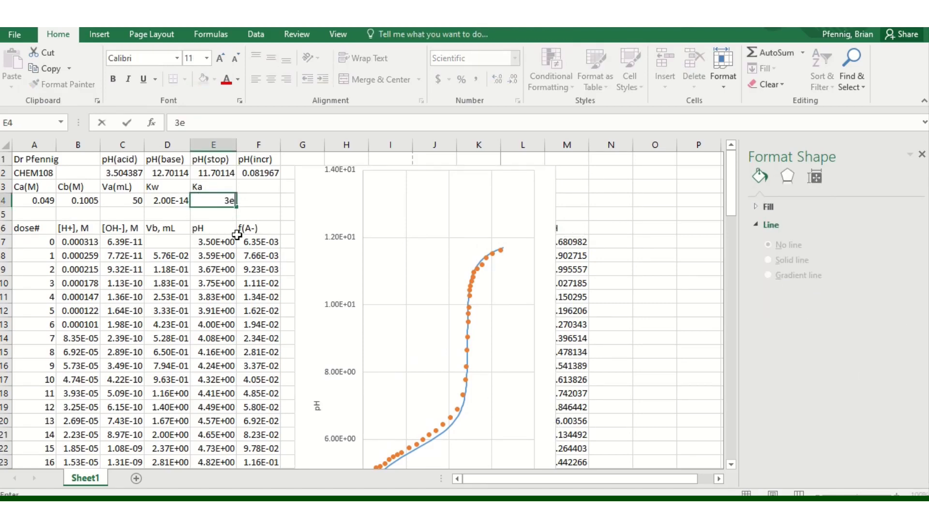
key(Return)
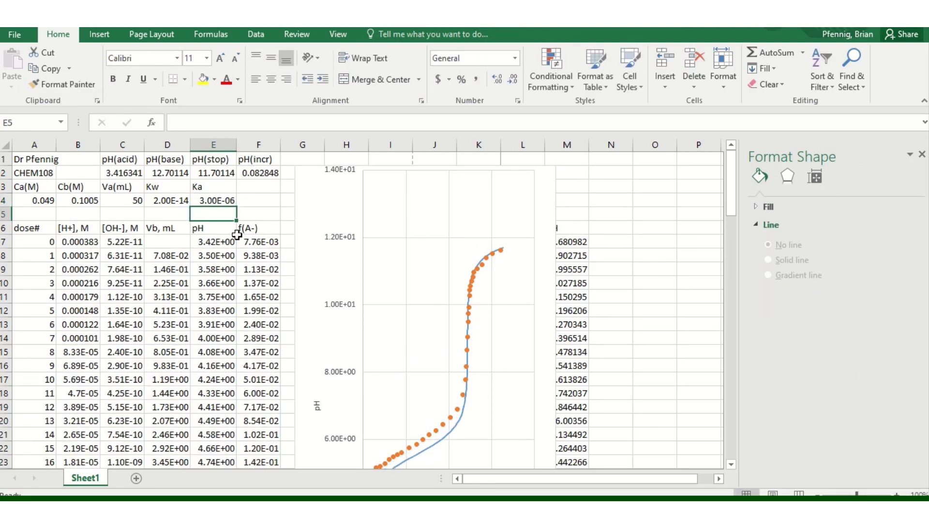
click(227, 200)
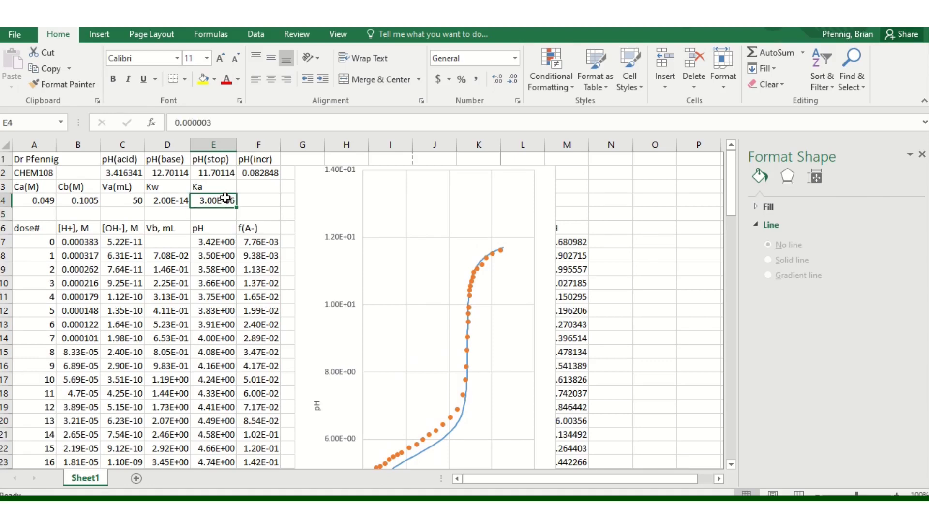
text(1e-6)
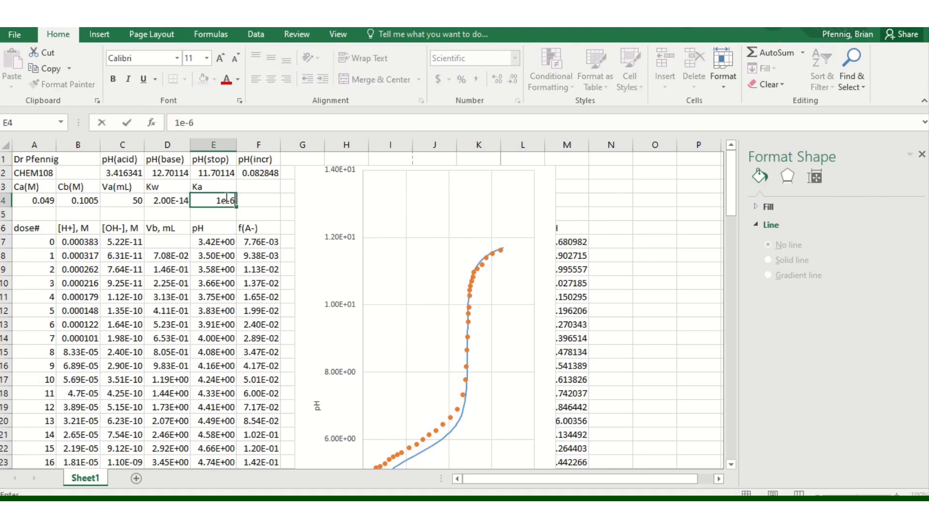
key(Return)
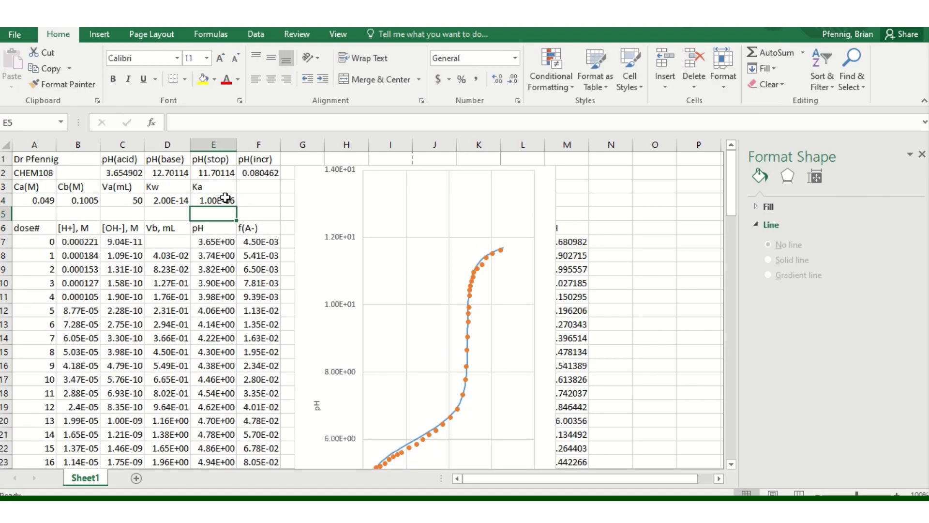
Set Ka in E4 to 1.5e-6 and check the curve against the experimental points.
click(225, 198)
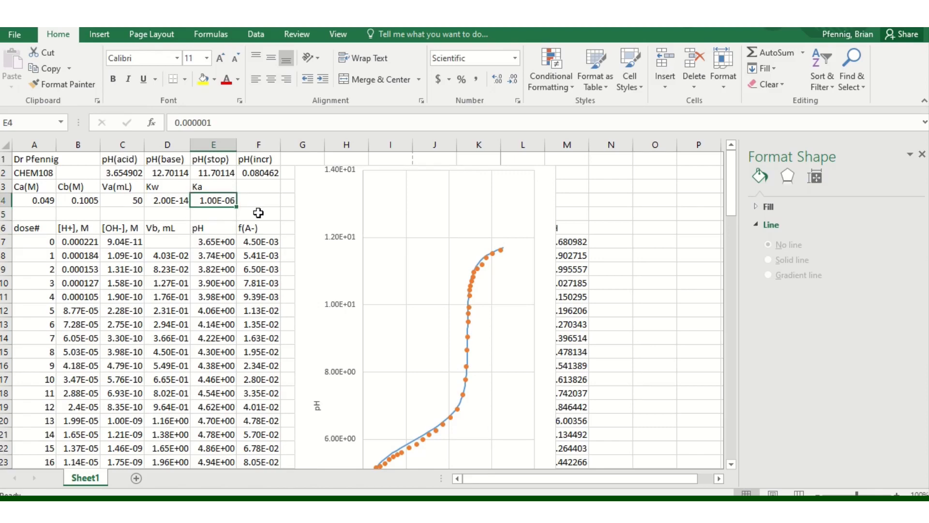
text(1.5)
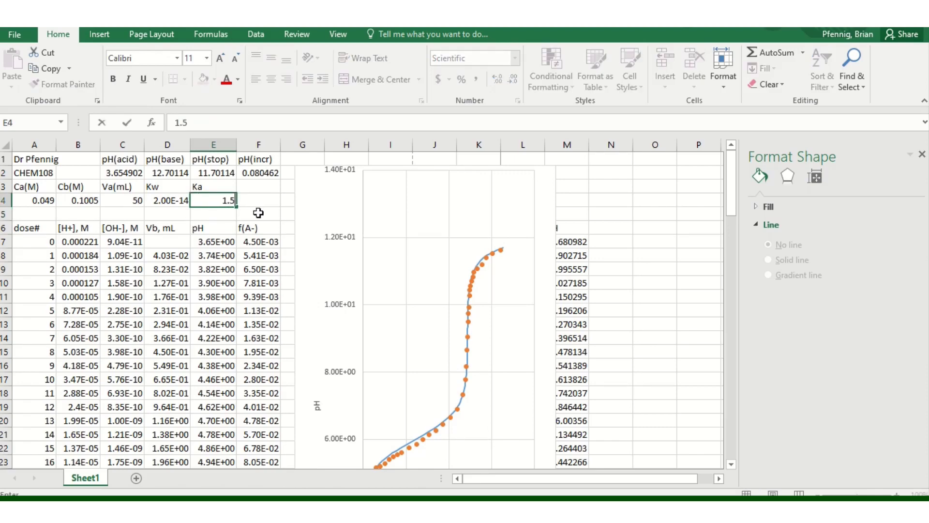
text(e-6)
key(Return)
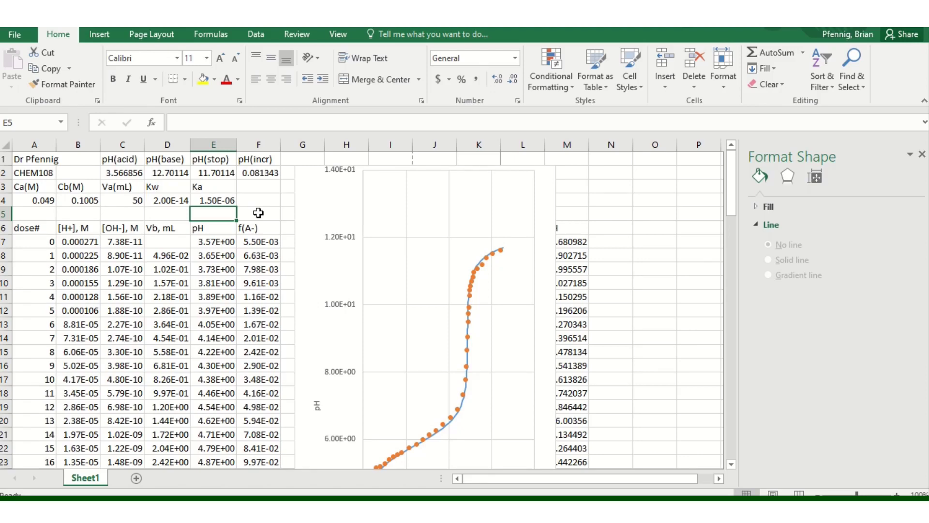
Save a copy of the workbook as "Unknown acid sim.xlsx" in the "Expt 10 pH titration modeling lab" folder.
click(16, 35)
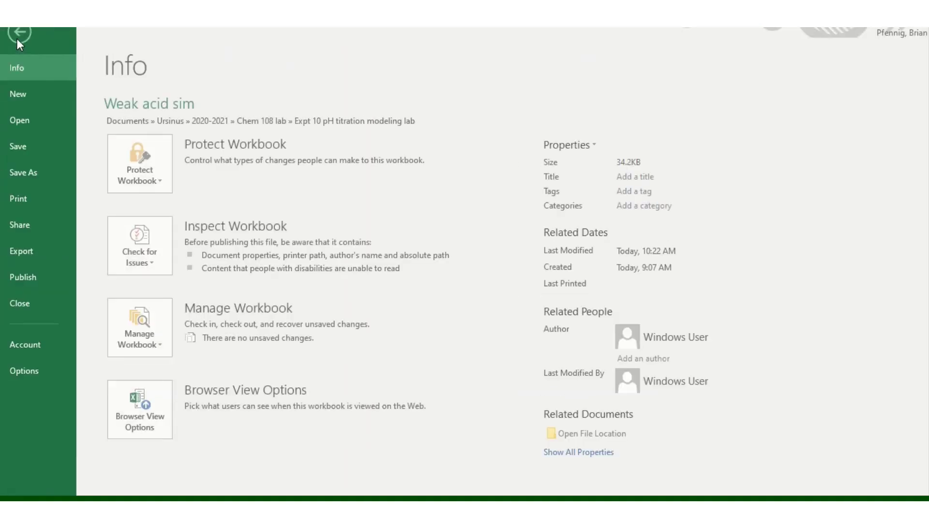
click(37, 170)
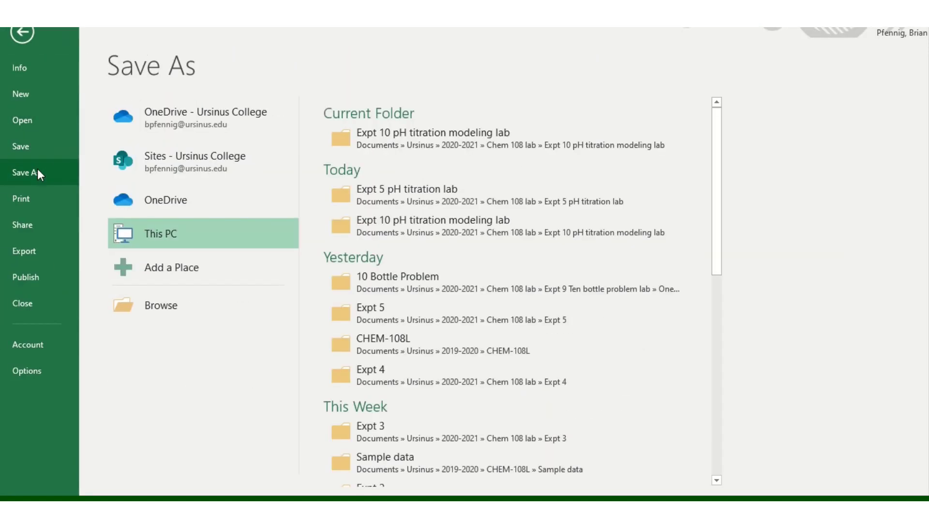
click(366, 147)
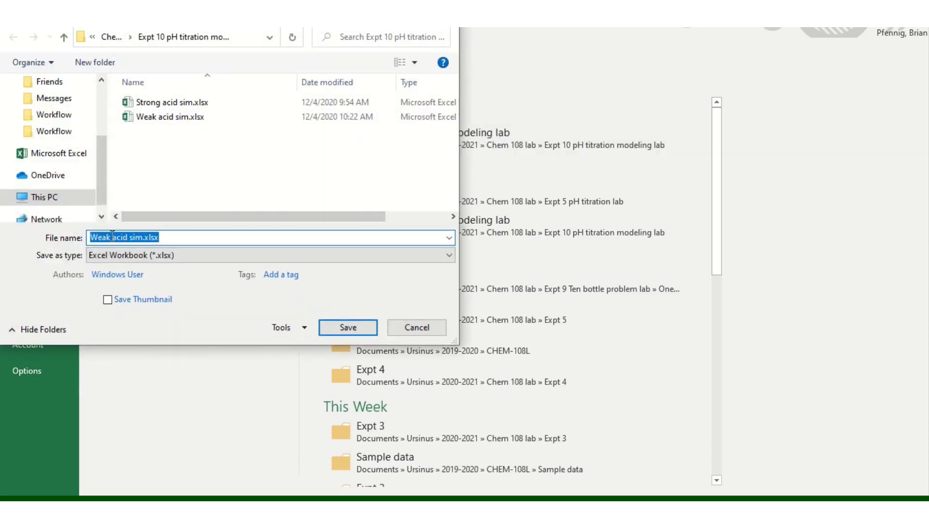
drag(113, 236, 86, 239)
text(Unknown)
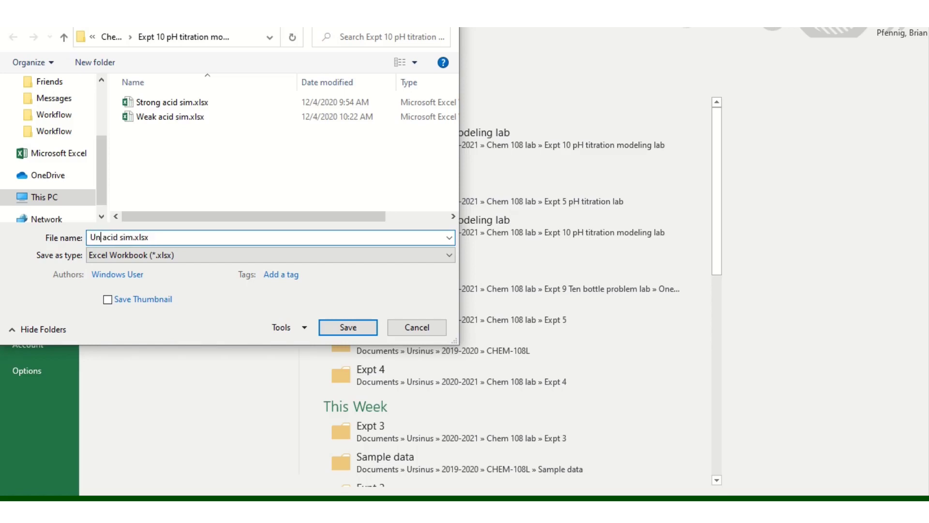
key(BackSpace)
key(Return)
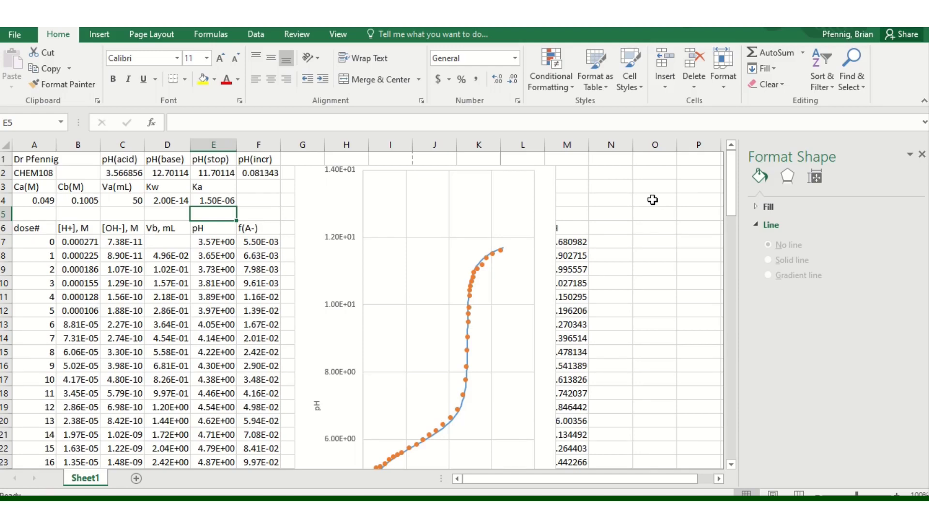
Review the fitted Ka in E4 and the acid concentration Ca in A4.
click(205, 203)
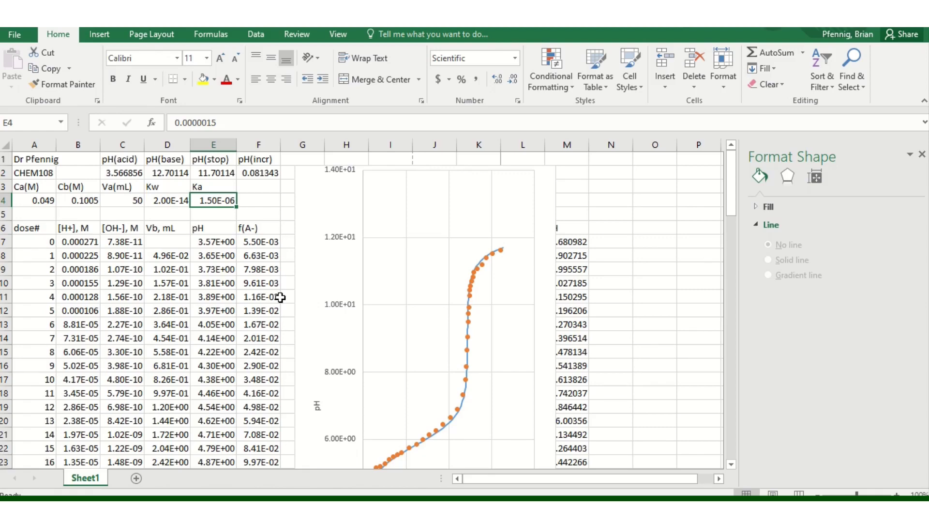
click(45, 199)
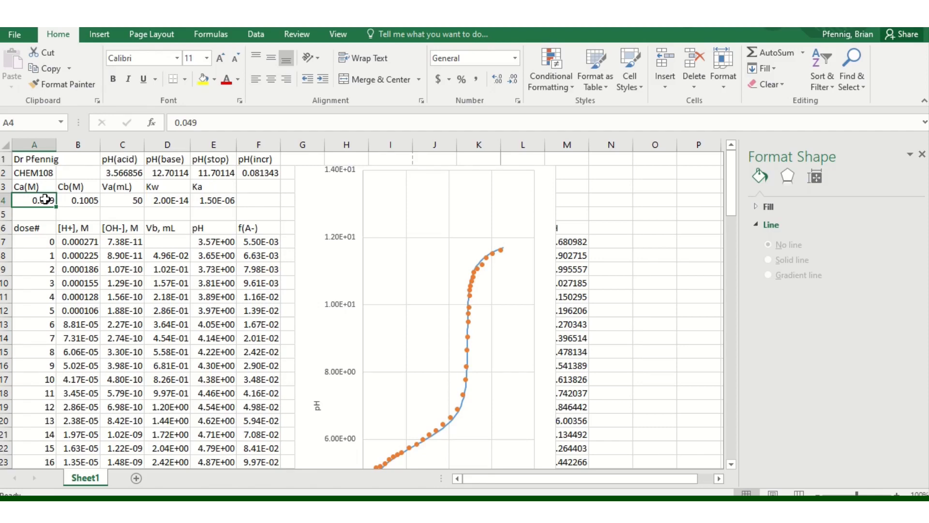